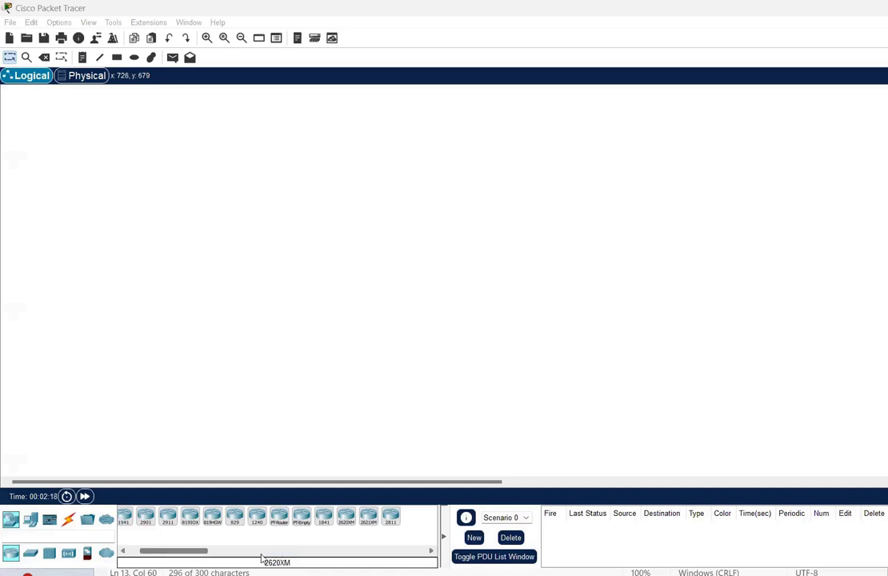
Place a 2911 router, Router0, near the top middle of the workspace
{"action": "left_click", "coordinate": [168, 527]}
{"action": "left_click", "coordinate": [498, 163]}
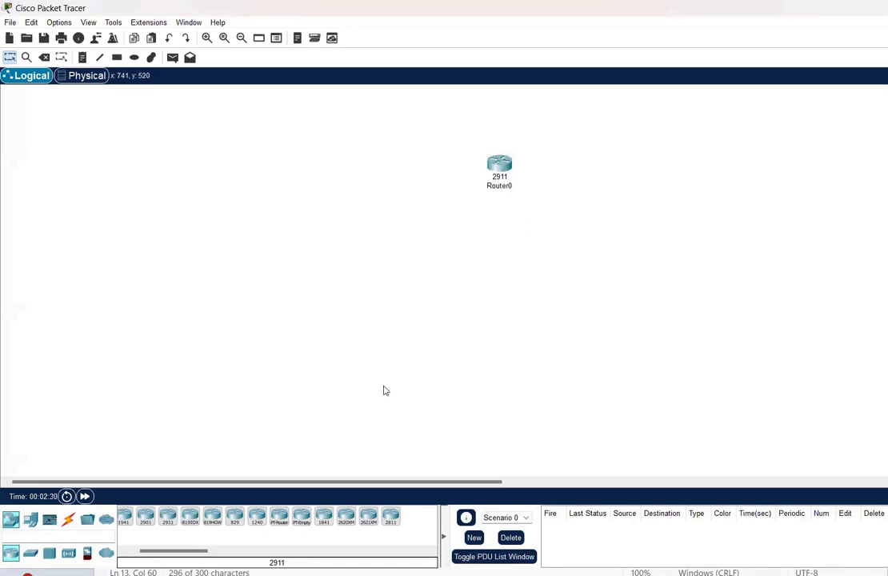
Place two 2960 switches, Switch0 and Switch1, below the router on its left and right
{"action": "left_click", "coordinate": [30, 553]}
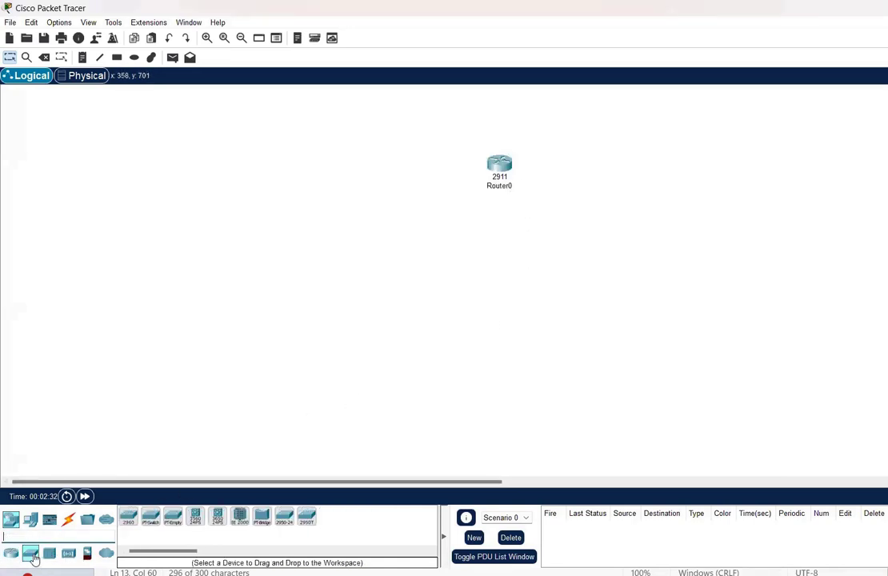
{"action": "left_click", "coordinate": [128, 519]}
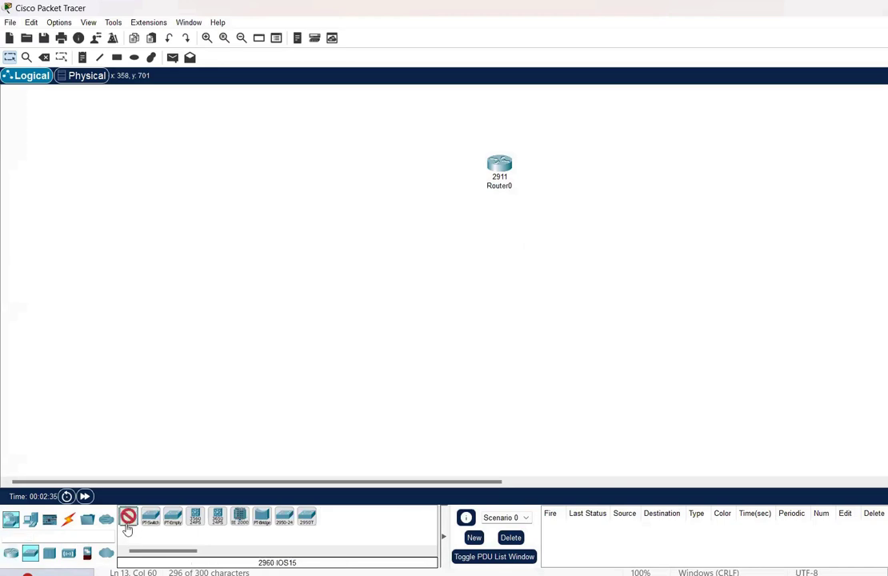
{"action": "left_click", "coordinate": [388, 263]}
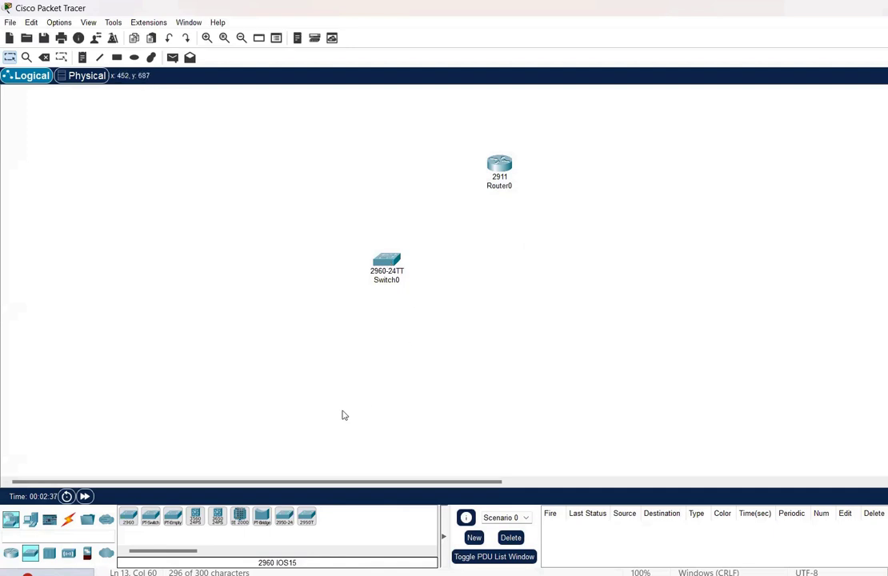
{"action": "left_click", "coordinate": [128, 520]}
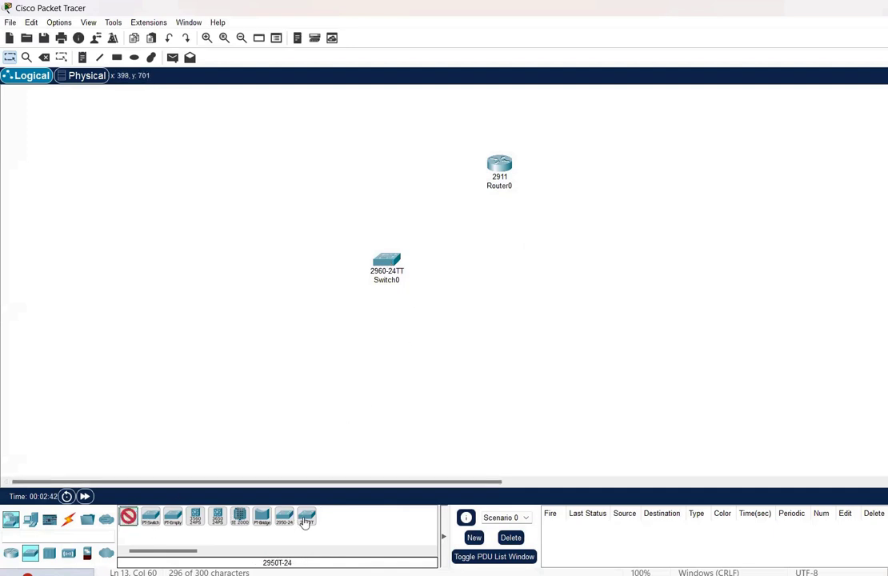
{"action": "left_click", "coordinate": [666, 255]}
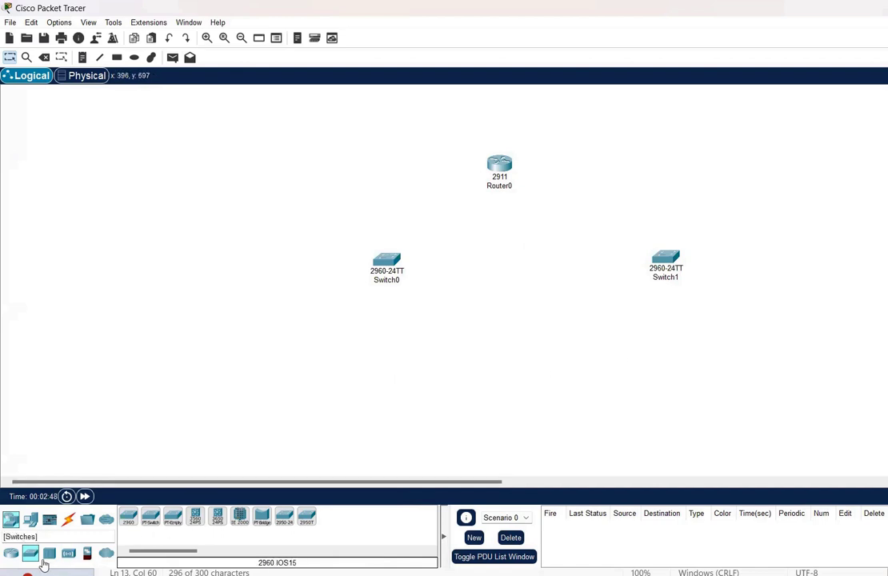
{"action": "left_click", "coordinate": [29, 519]}
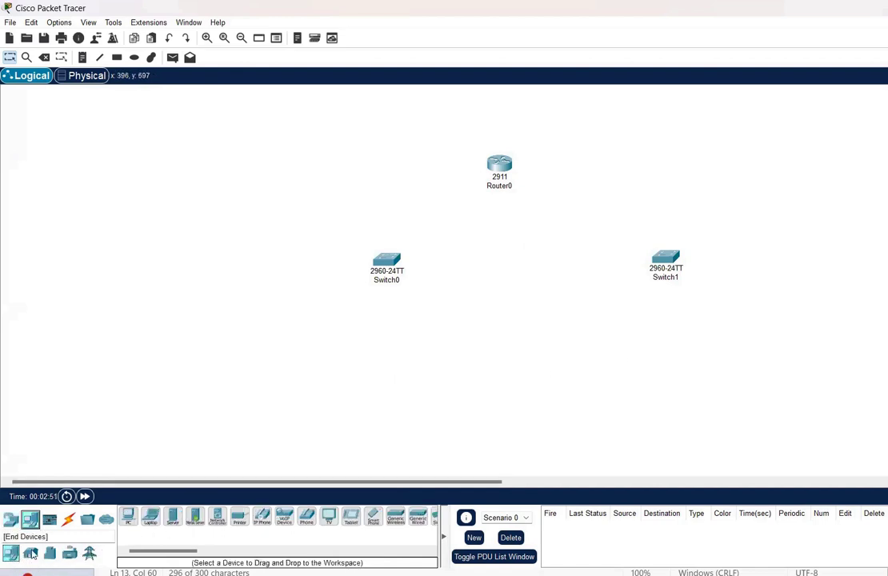
Add six generic PC-PT hosts, PC0 through PC5, in a row along the bottom
{"action": "left_click", "coordinate": [128, 516]}
{"action": "left_click", "coordinate": [199, 413]}
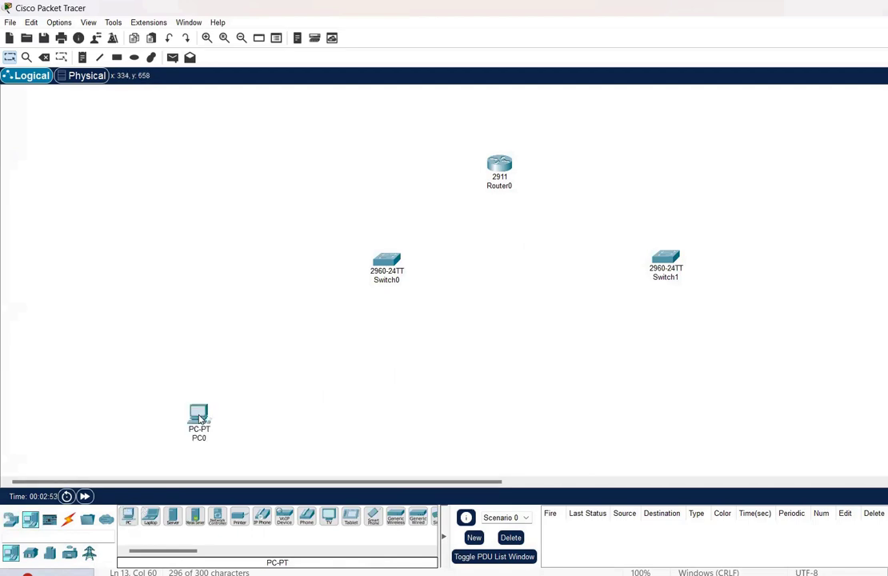
{"action": "left_click", "coordinate": [331, 413]}
{"action": "left_click", "coordinate": [442, 416]}
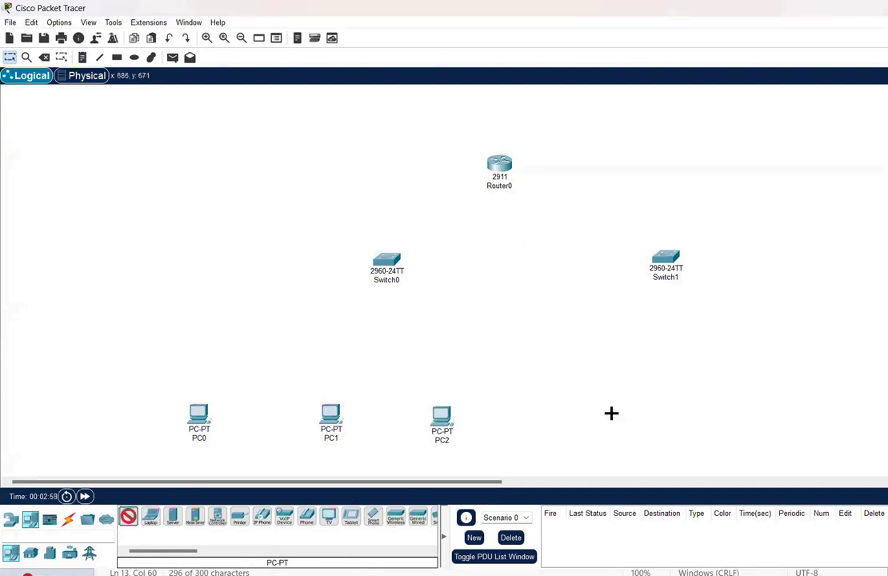
{"action": "left_click", "coordinate": [578, 415]}
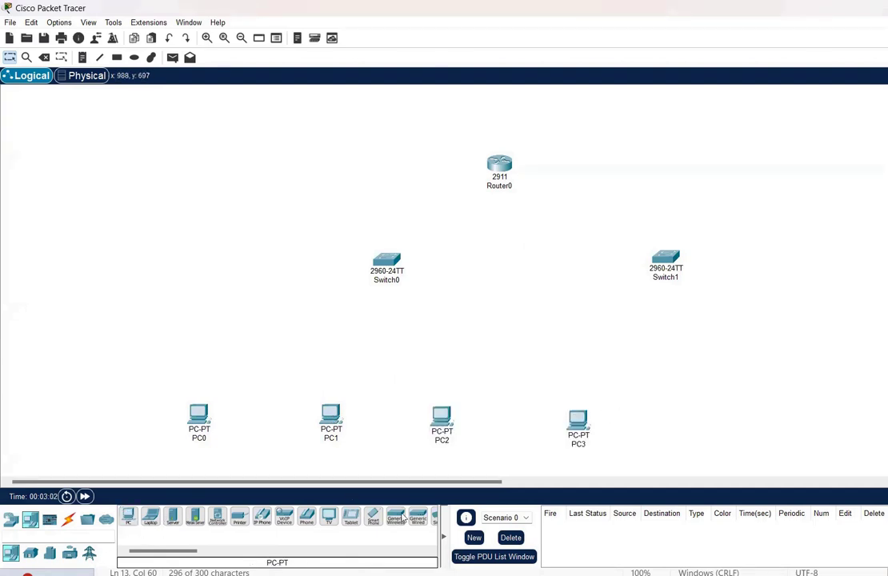
{"action": "left_click", "coordinate": [127, 520]}
{"action": "left_click", "coordinate": [692, 419]}
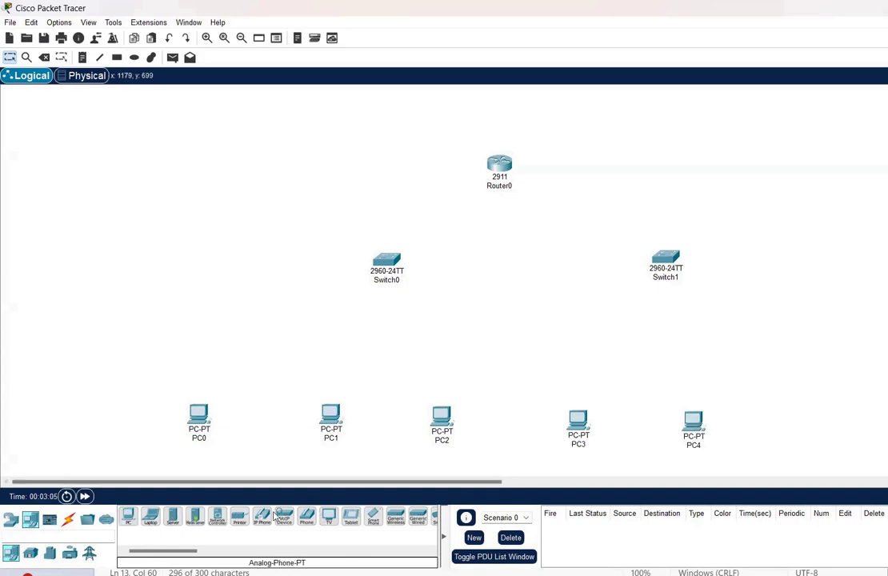
{"action": "left_click", "coordinate": [128, 517]}
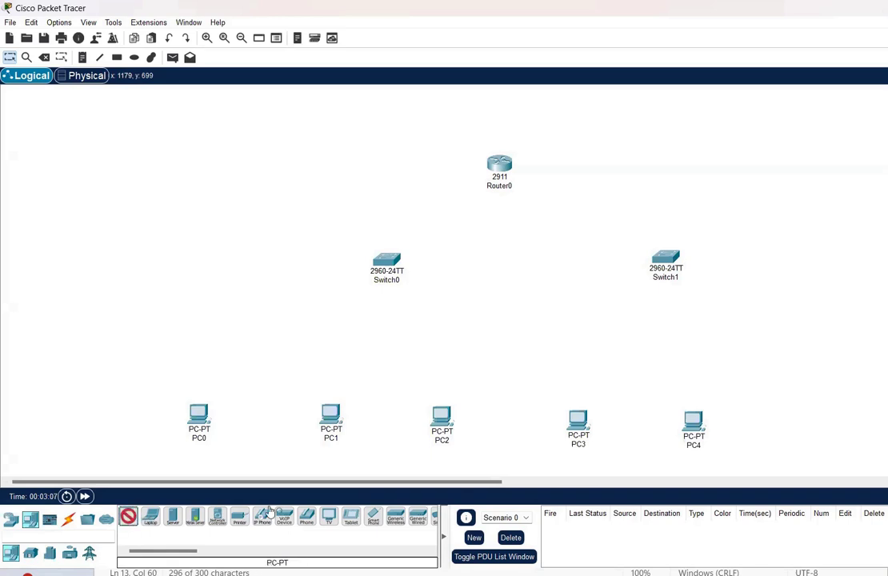
{"action": "left_click", "coordinate": [800, 416]}
Cable PC0, PC1 and PC2 to Switch0 with automatic connections
{"action": "left_click", "coordinate": [68, 520]}
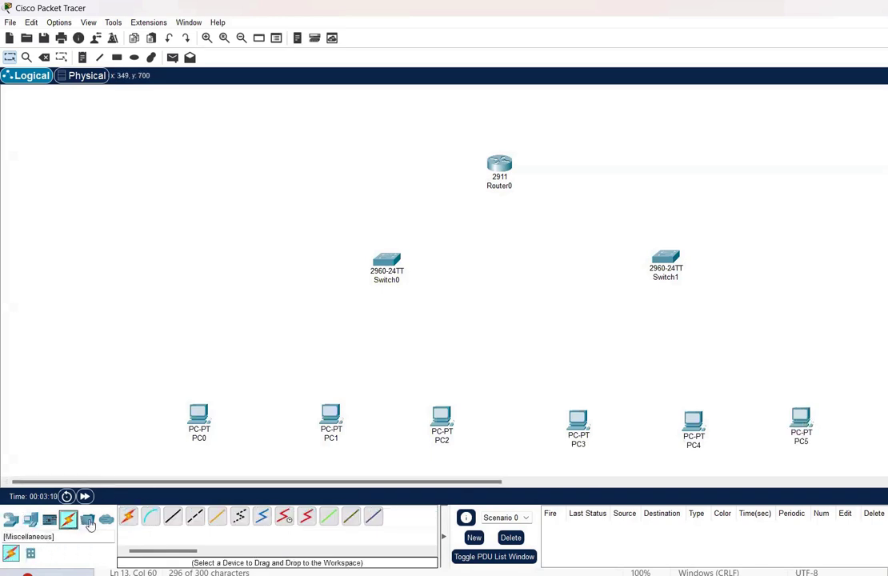
{"action": "left_click", "coordinate": [128, 516]}
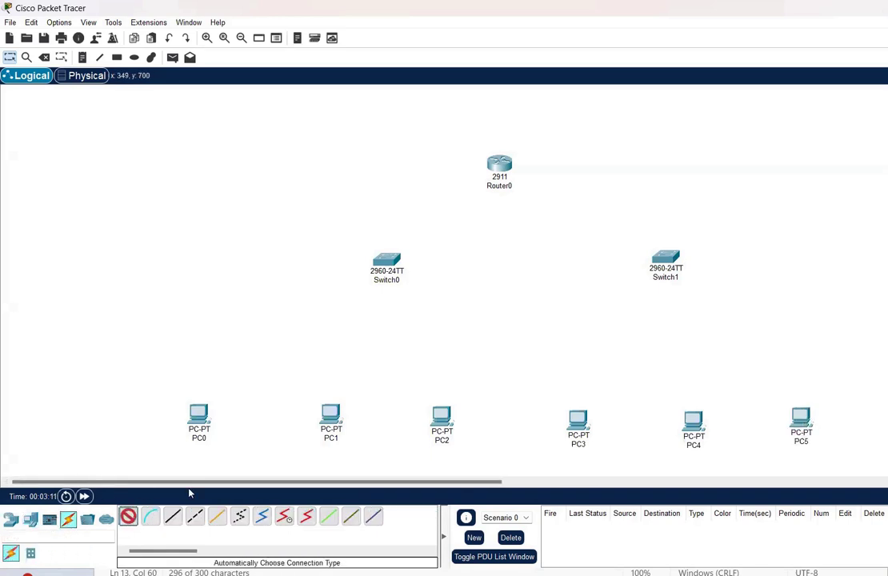
{"action": "left_click", "coordinate": [210, 410]}
{"action": "left_click", "coordinate": [386, 264]}
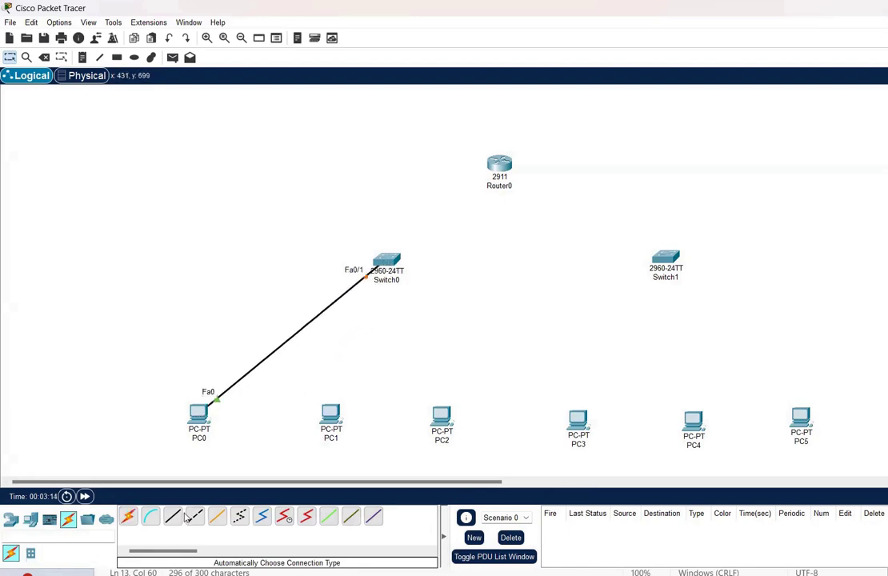
{"action": "left_click", "coordinate": [128, 516]}
{"action": "left_click", "coordinate": [331, 412]}
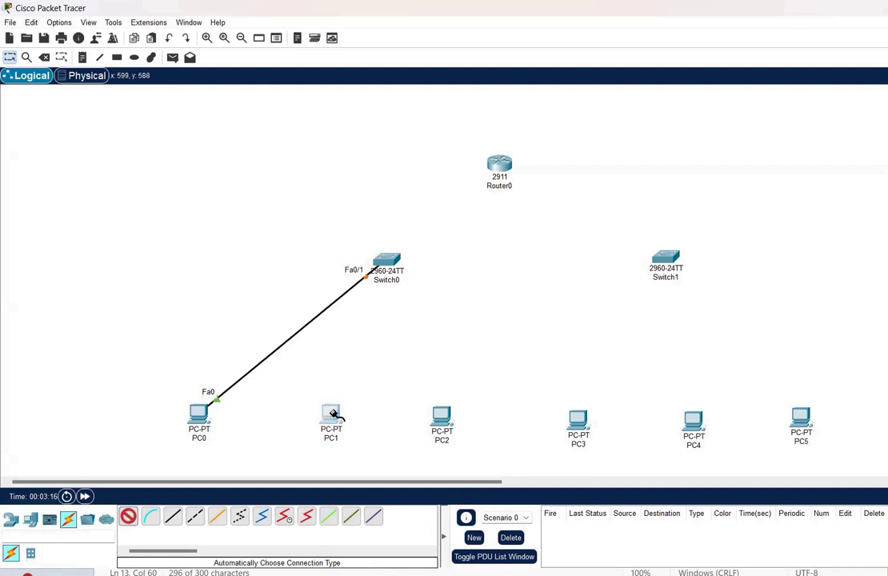
{"action": "left_click", "coordinate": [384, 270]}
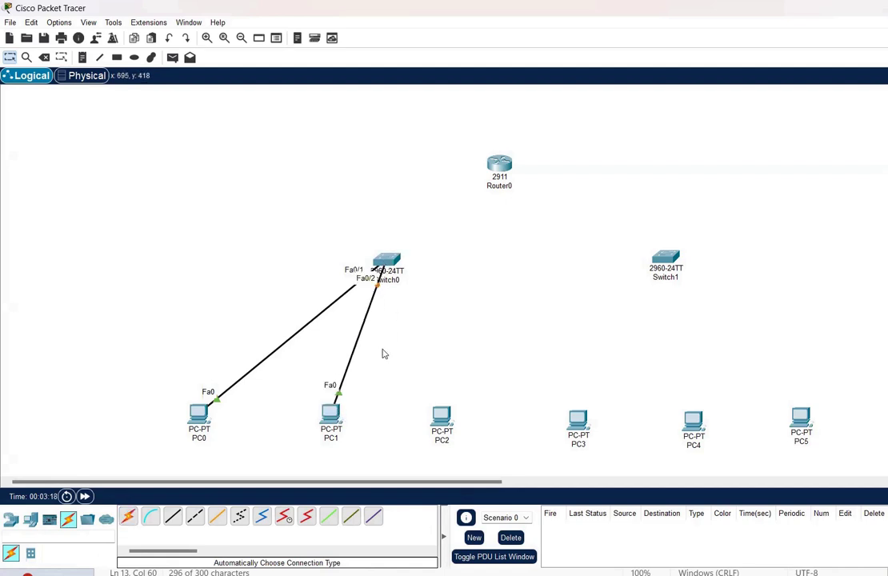
{"action": "left_click", "coordinate": [128, 516]}
{"action": "left_click", "coordinate": [442, 417]}
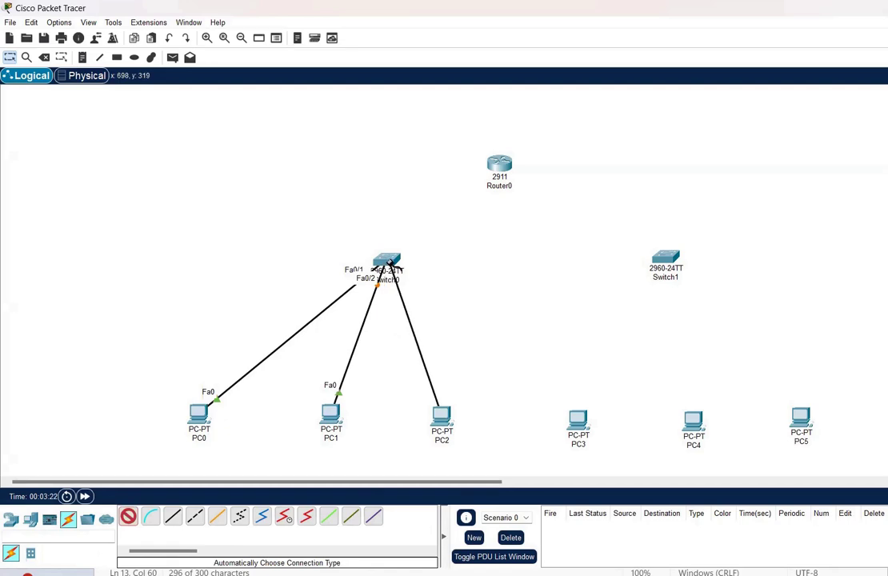
{"action": "left_click", "coordinate": [391, 273]}
Cable PC3, PC4 and PC5 to Switch1 with automatic connections
{"action": "left_click", "coordinate": [128, 515]}
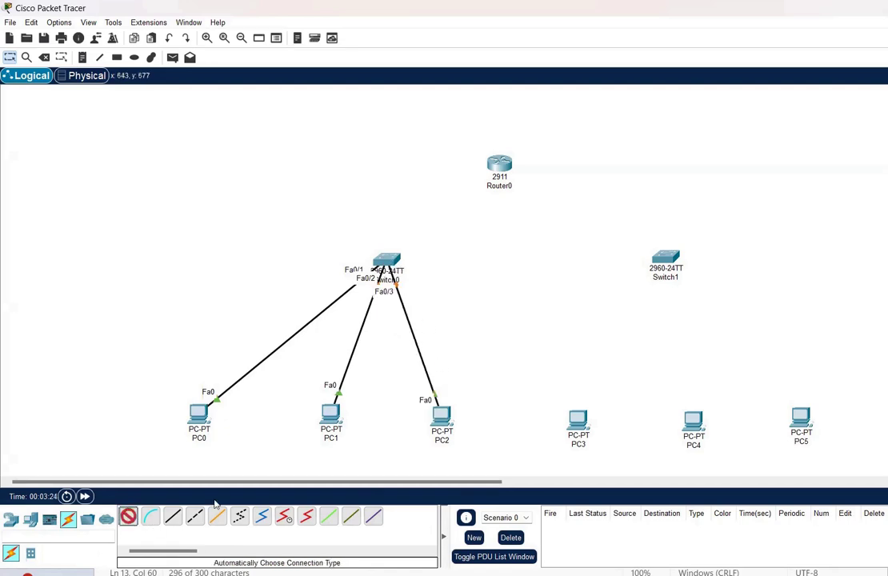
{"action": "left_click", "coordinate": [580, 418]}
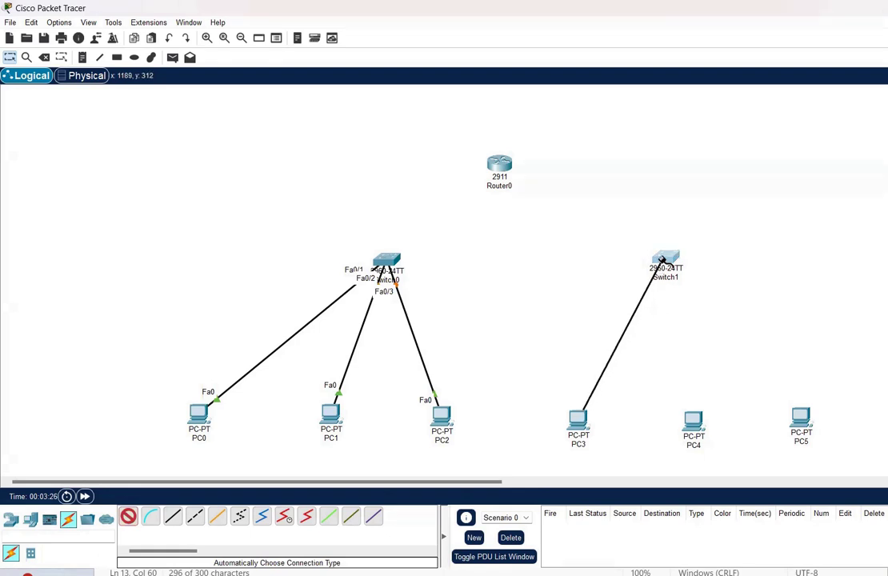
{"action": "left_click", "coordinate": [664, 260]}
{"action": "left_click", "coordinate": [128, 516]}
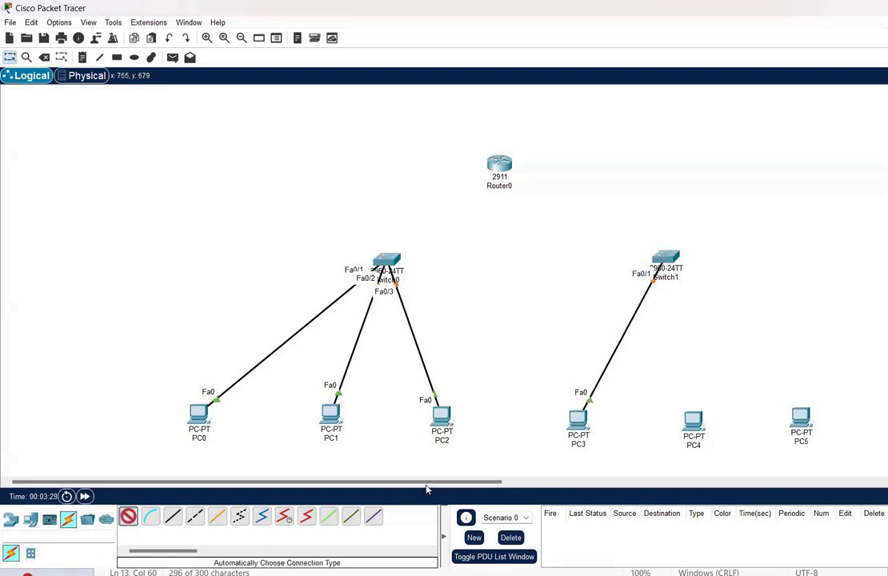
{"action": "left_click", "coordinate": [693, 420]}
{"action": "left_click", "coordinate": [666, 260]}
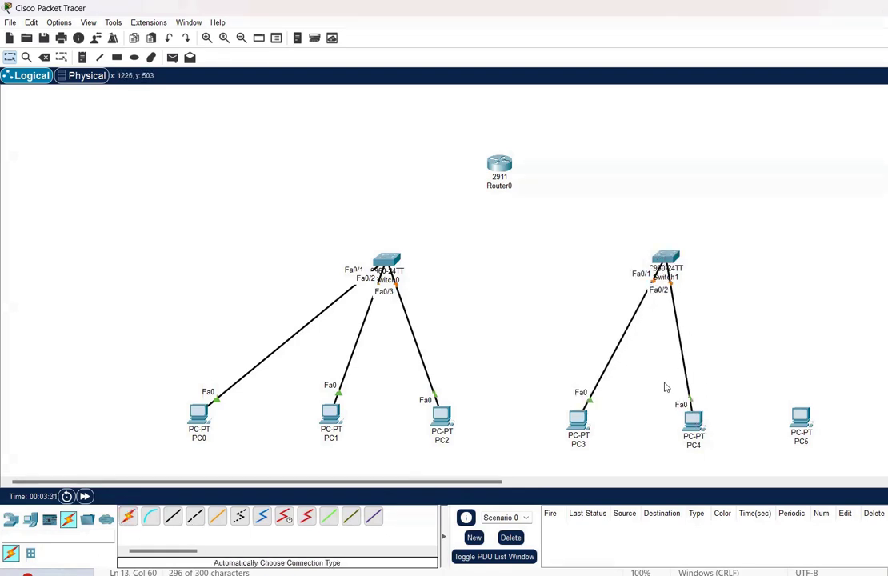
{"action": "left_click", "coordinate": [128, 516]}
{"action": "left_click", "coordinate": [812, 432]}
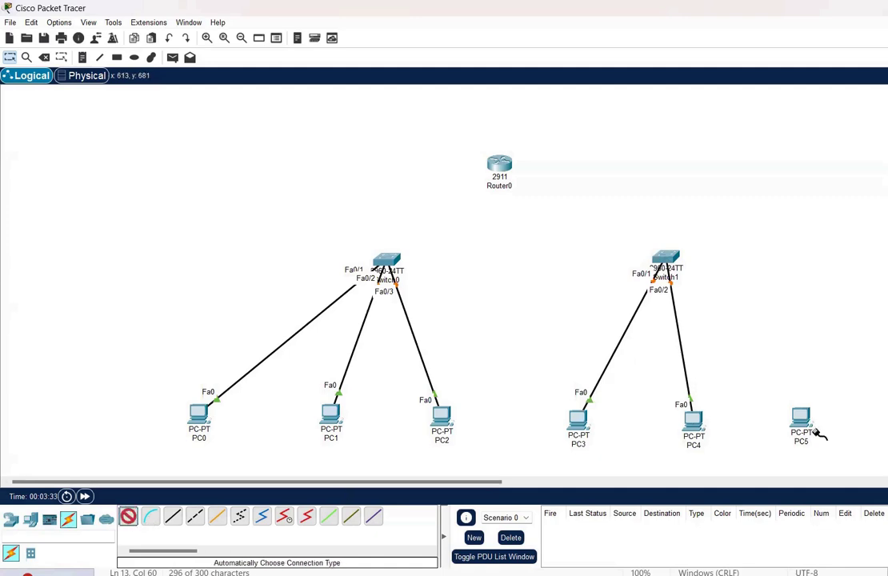
{"action": "left_click", "coordinate": [675, 256]}
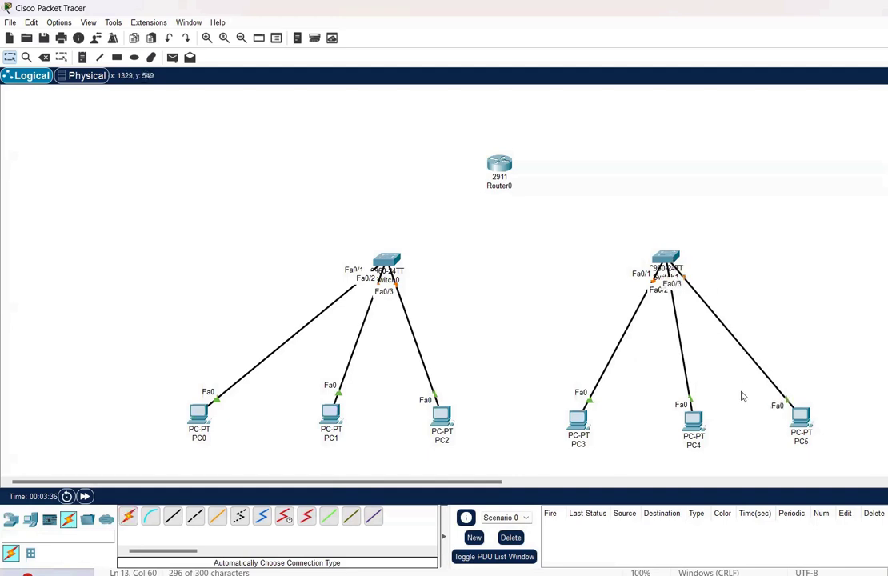
Connect Switch0 and Switch1 up to Router0 with automatic cables
{"action": "left_click", "coordinate": [128, 515]}
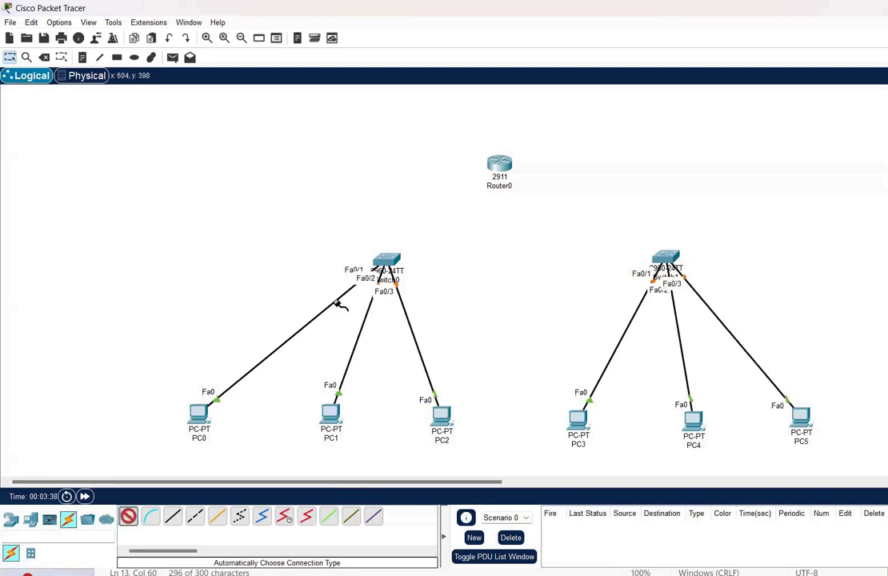
{"action": "left_click", "coordinate": [387, 260]}
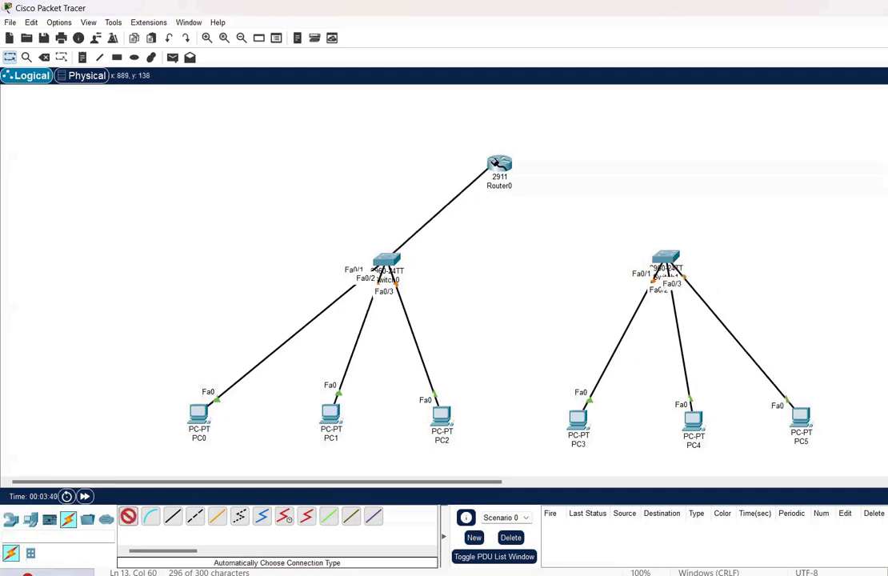
{"action": "left_click", "coordinate": [499, 165]}
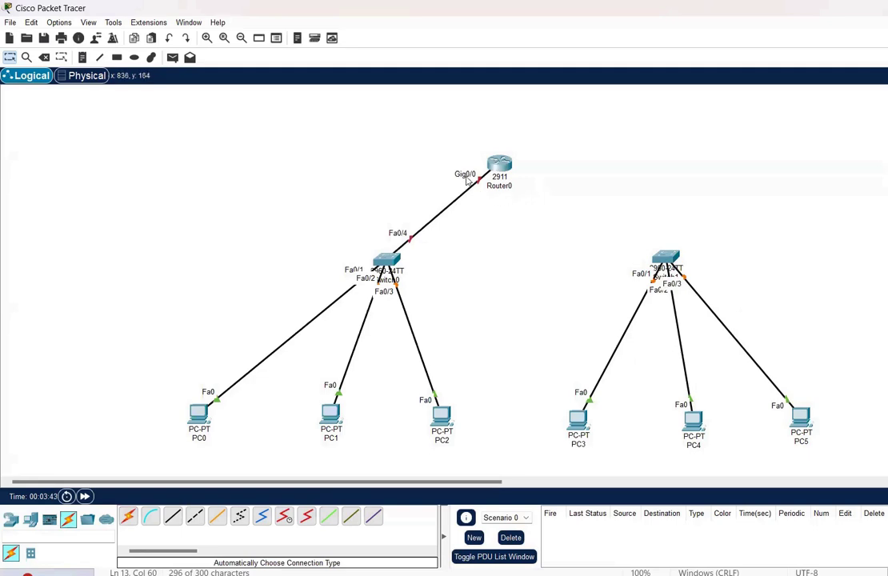
{"action": "left_click", "coordinate": [132, 518]}
{"action": "left_click", "coordinate": [666, 257]}
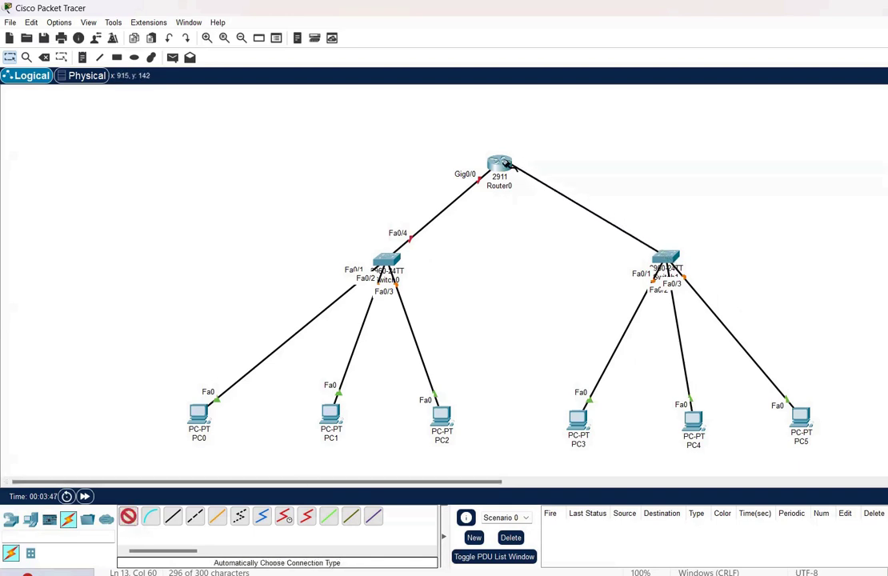
{"action": "left_click", "coordinate": [500, 163]}
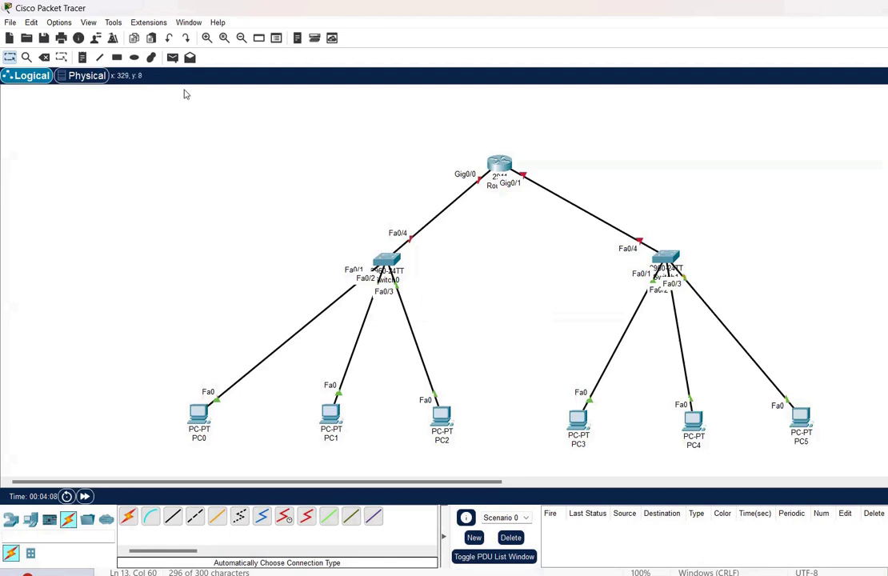
{"action": "left_click", "coordinate": [151, 57]}
Draw a rectangle around the left network with light cyan chosen as the fill colour
{"action": "left_click", "coordinate": [440, 77]}
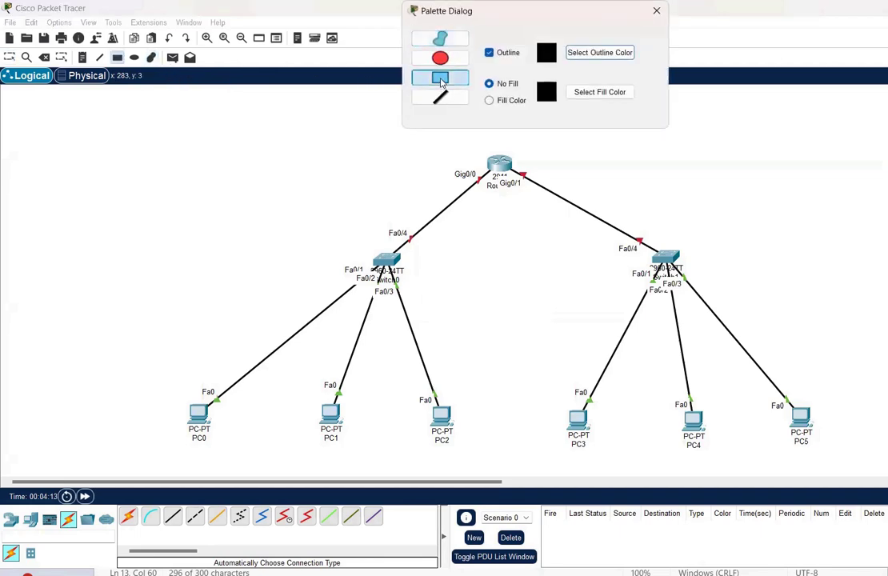
{"action": "left_click", "coordinate": [582, 97]}
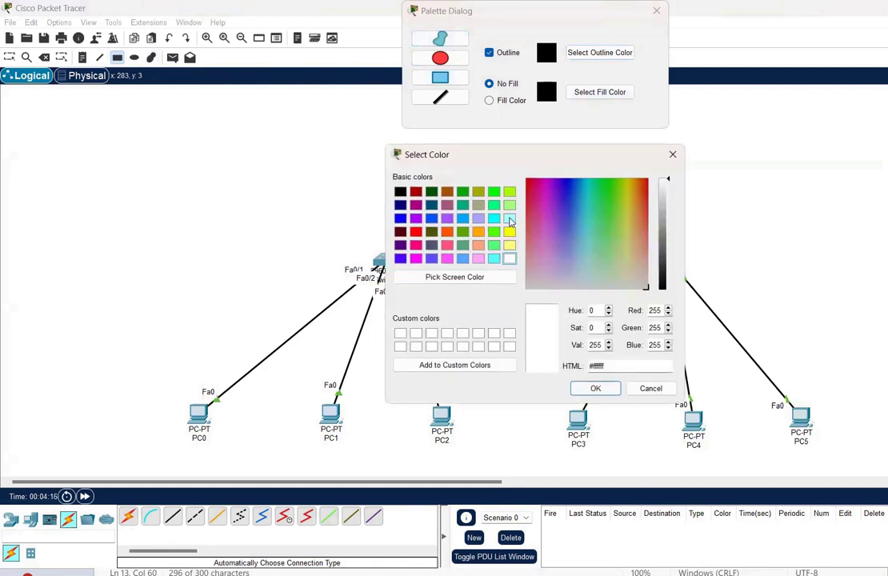
{"action": "left_click", "coordinate": [510, 218]}
{"action": "left_click", "coordinate": [595, 389]}
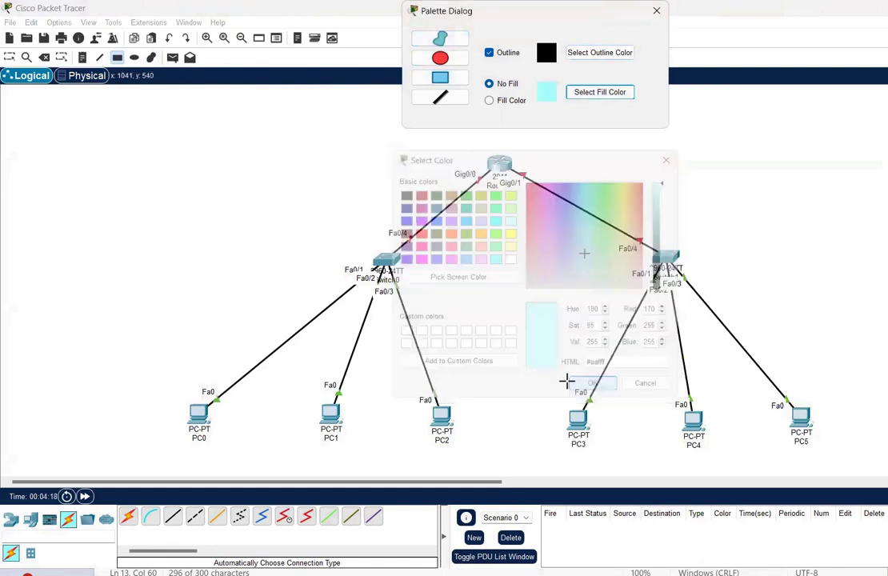
{"action": "left_click_drag", "start_coordinate": [156, 233], "coordinate": [366, 416]}
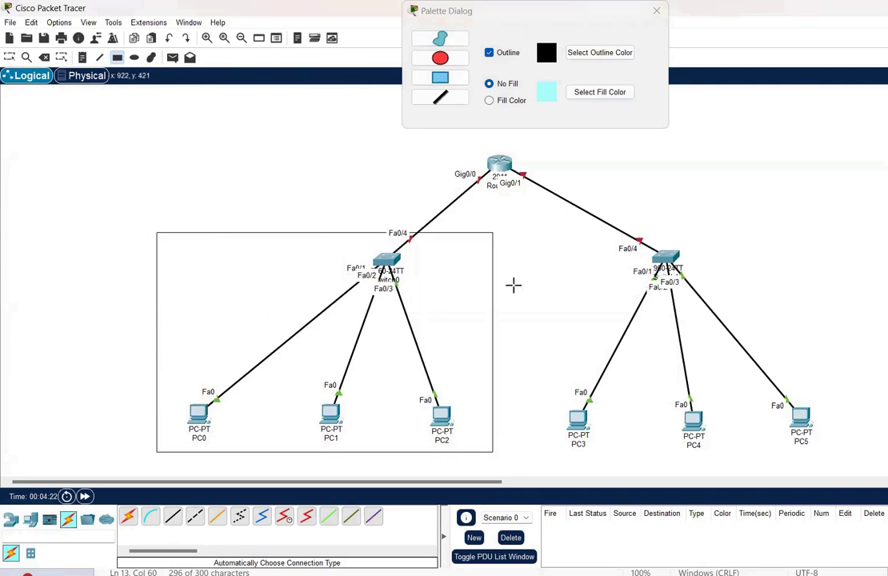
Enable fill and draw a light yellow (#ffff7f) rectangle around Switch0 and PC0–PC2
{"action": "left_click", "coordinate": [454, 79]}
{"action": "left_click", "coordinate": [491, 100]}
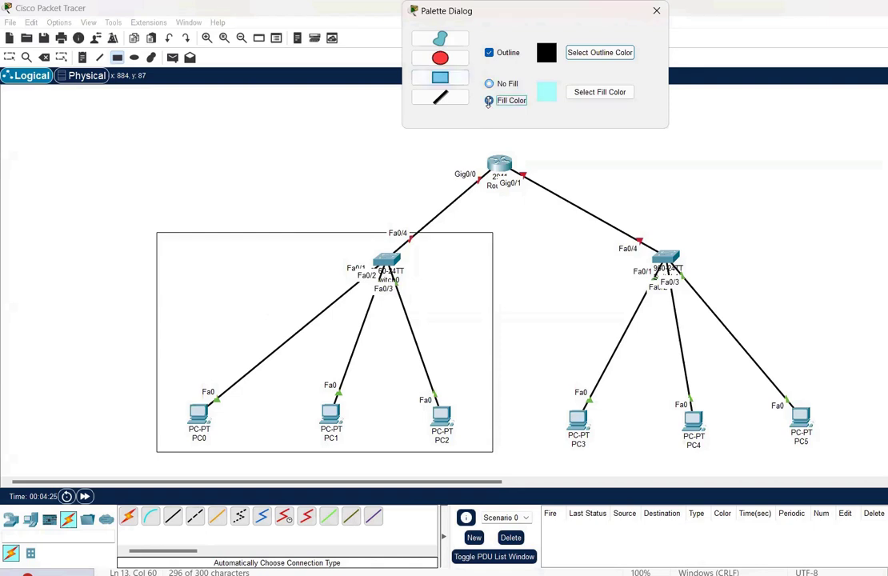
{"action": "left_click", "coordinate": [575, 92]}
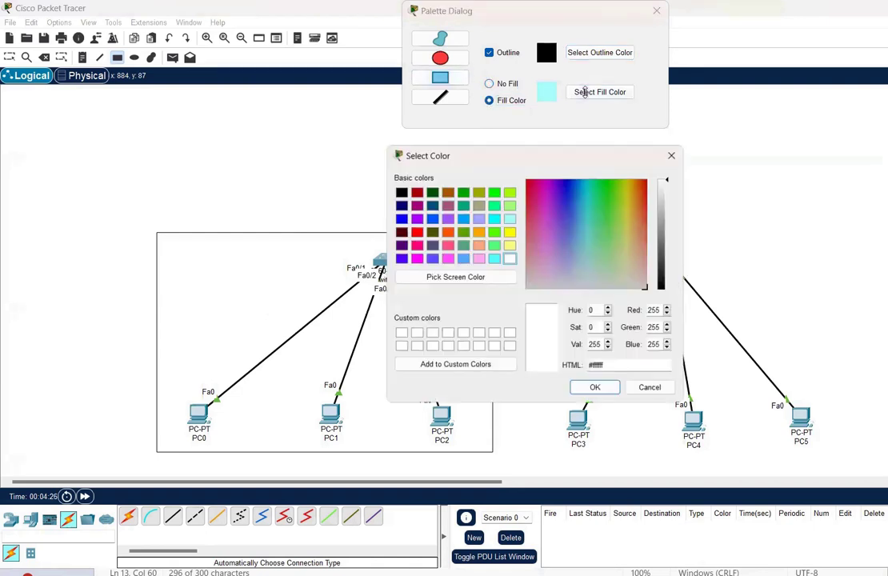
{"action": "left_click", "coordinate": [509, 231]}
{"action": "left_click", "coordinate": [595, 388]}
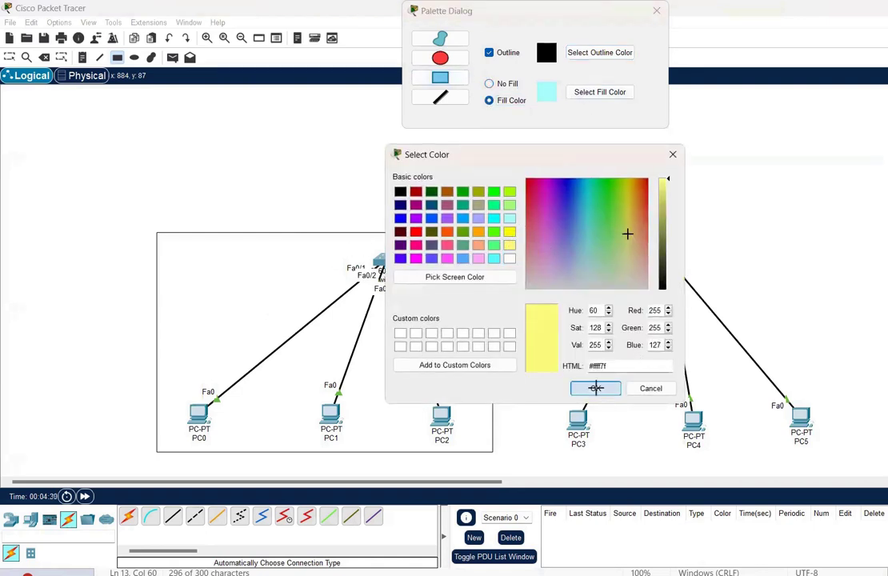
{"action": "left_click_drag", "start_coordinate": [156, 232], "coordinate": [465, 416]}
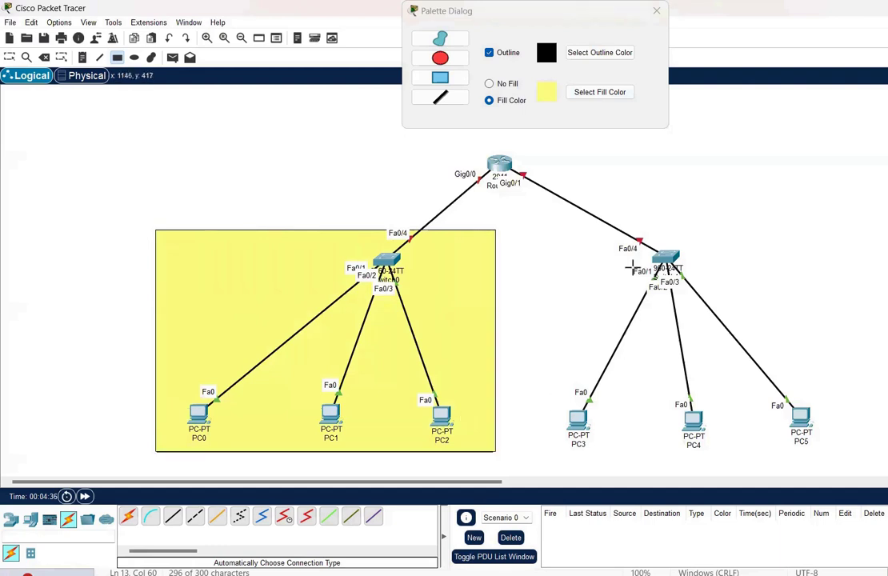
Draw a light pink filled rectangle around Switch1 and PC3–PC5, then stop drawing
{"action": "left_click", "coordinate": [593, 93]}
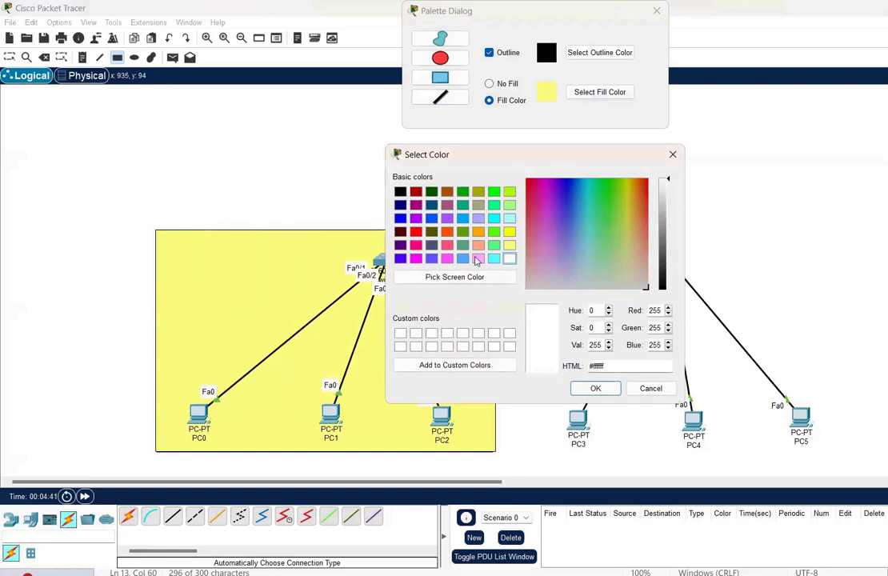
{"action": "left_click", "coordinate": [478, 258]}
{"action": "left_click", "coordinate": [596, 388]}
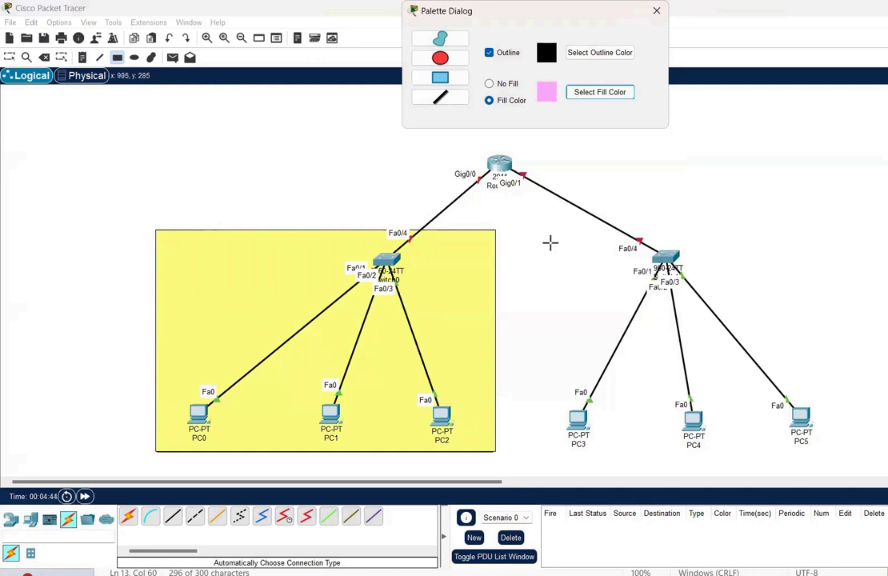
{"action": "left_click_drag", "start_coordinate": [544, 238], "coordinate": [864, 460]}
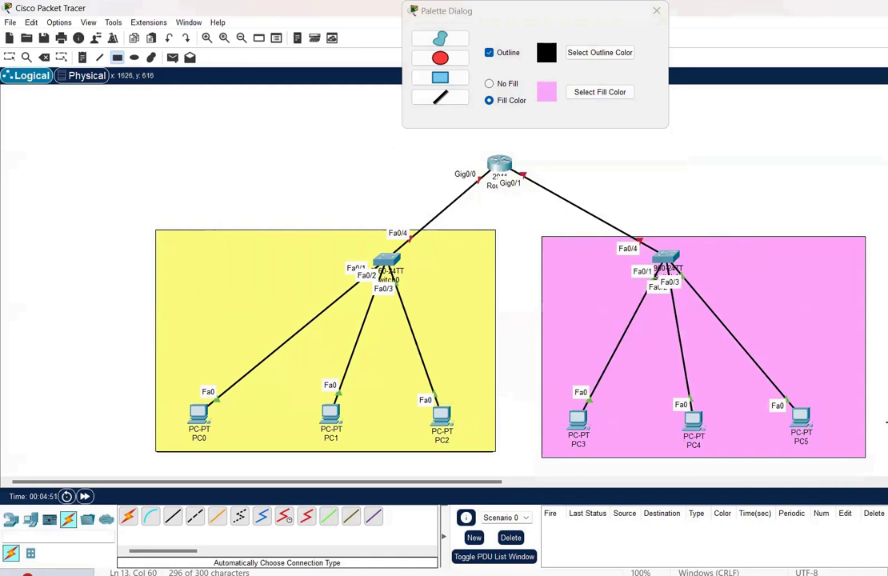
{"action": "key", "text": "Escape"}
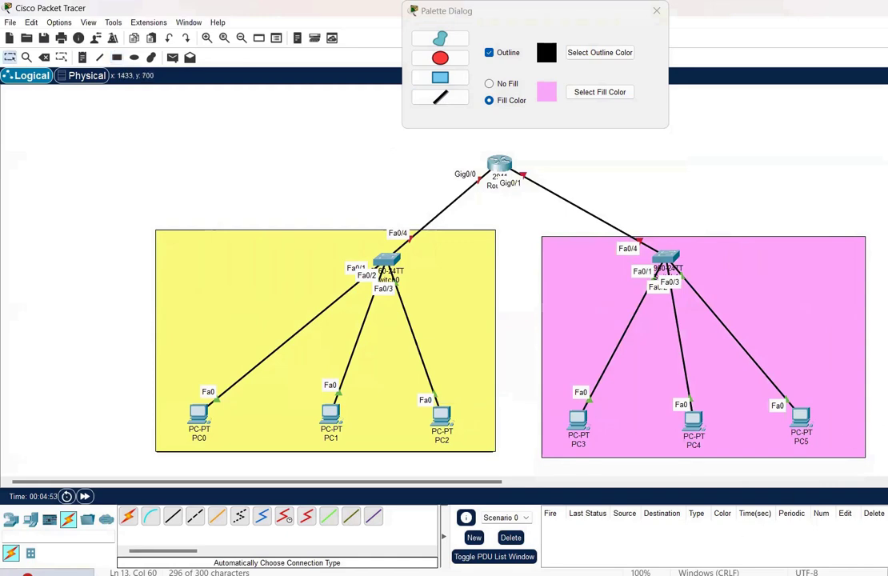
Switch to Word and scroll to the page with the reference network diagram
{"action": "key", "text": "alt+Tab"}
{"action": "scroll", "coordinate": [666, 489], "scroll_direction": "up", "scroll_amount": 9}
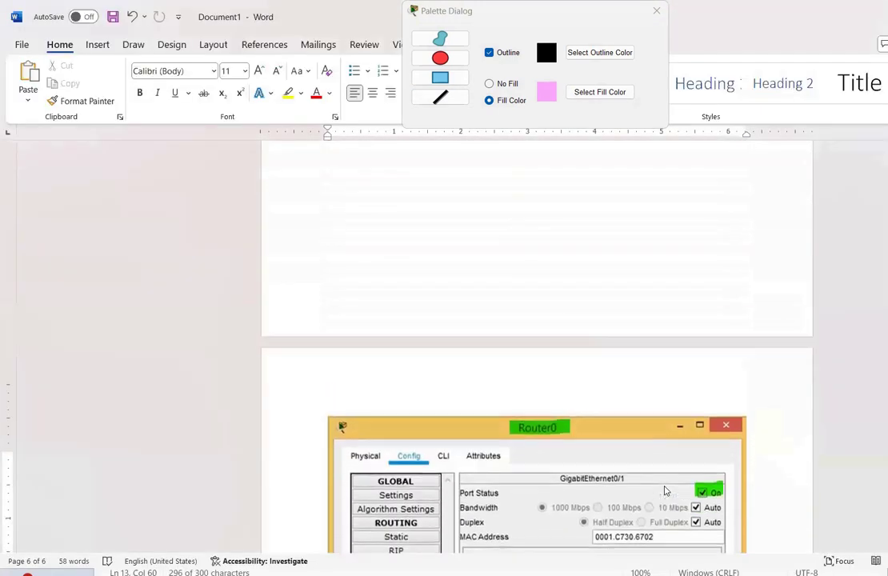
{"action": "scroll", "coordinate": [509, 409], "scroll_direction": "down", "scroll_amount": 4}
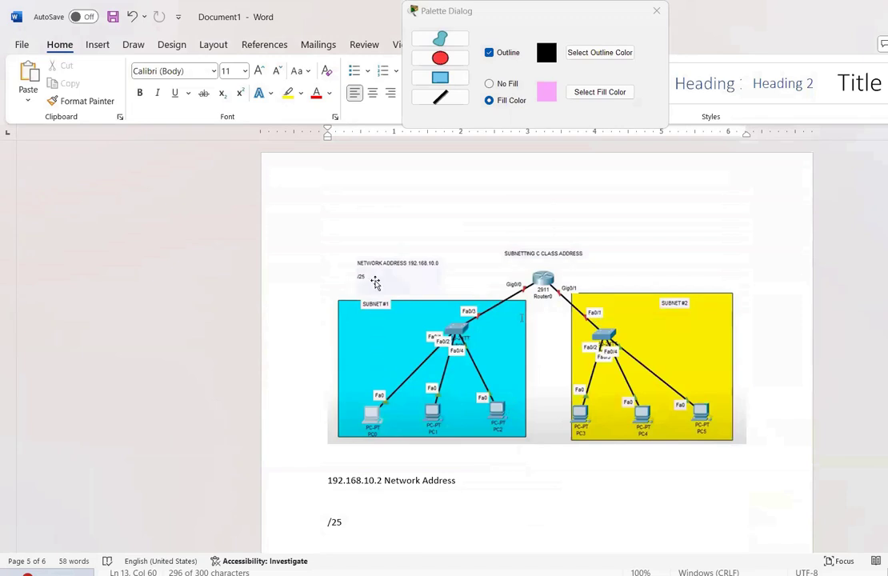
{"action": "key", "text": "alt+Tab"}
Add 'Subnet #1' and 'Subnet #2' notes in the yellow and pink areas, then return to Word
{"action": "left_click", "coordinate": [375, 280]}
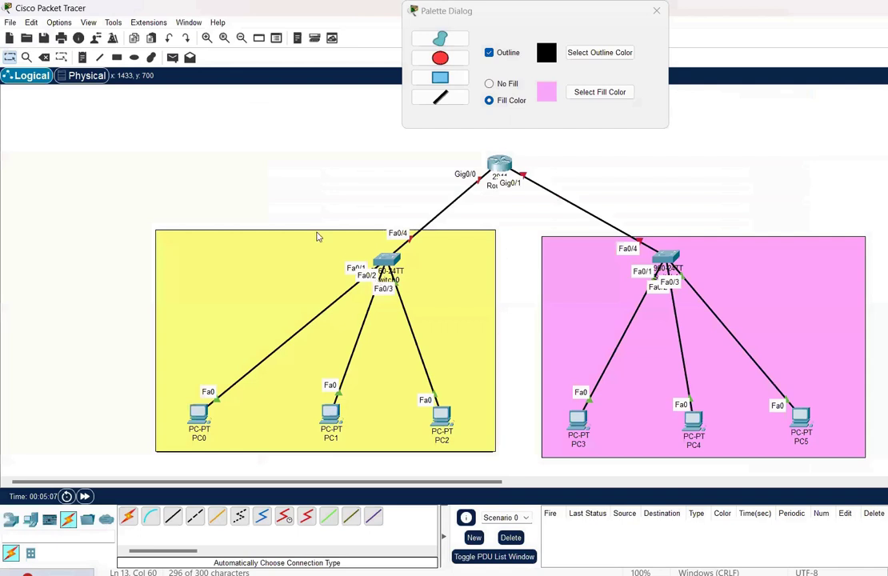
{"action": "left_click", "coordinate": [82, 59]}
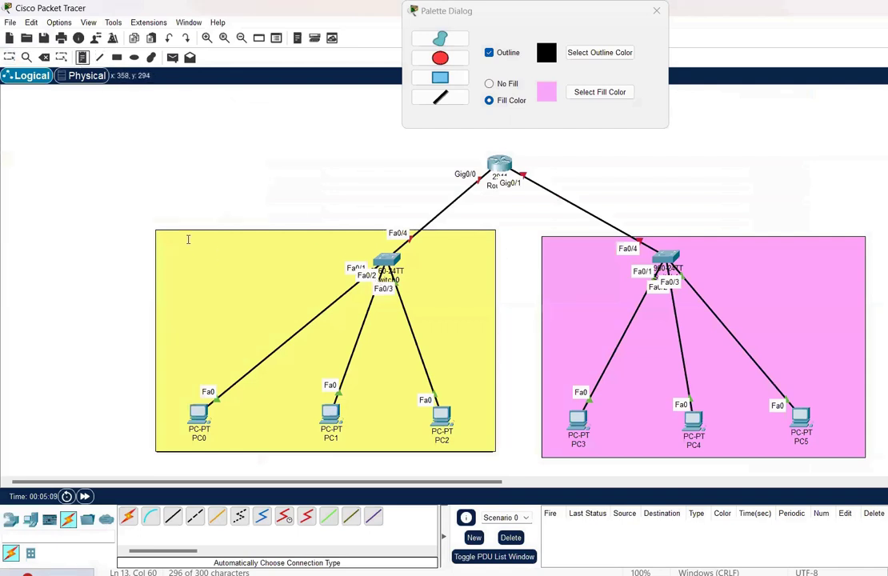
{"action": "left_click", "coordinate": [184, 236]}
{"action": "type", "text": "Subnet #1"}
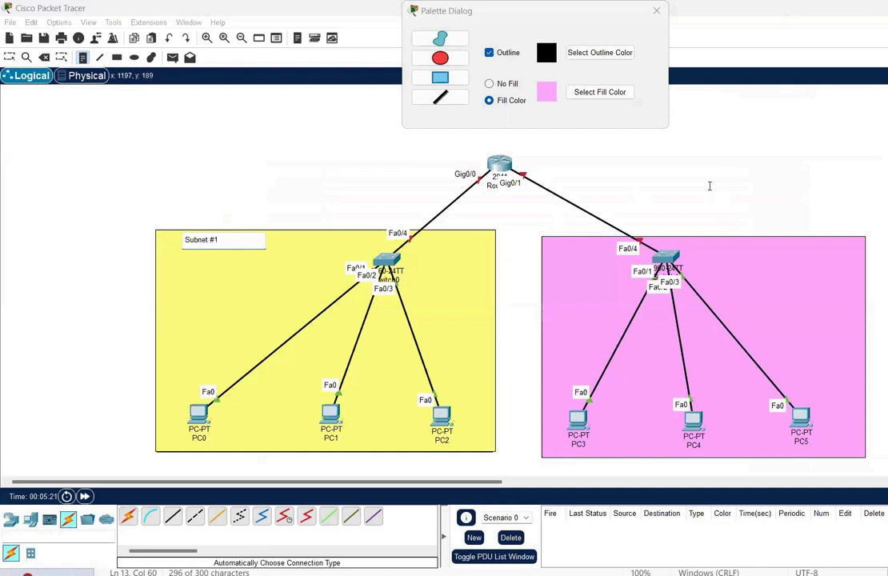
{"action": "left_click", "coordinate": [746, 255]}
{"action": "type", "text": "Subnet"}
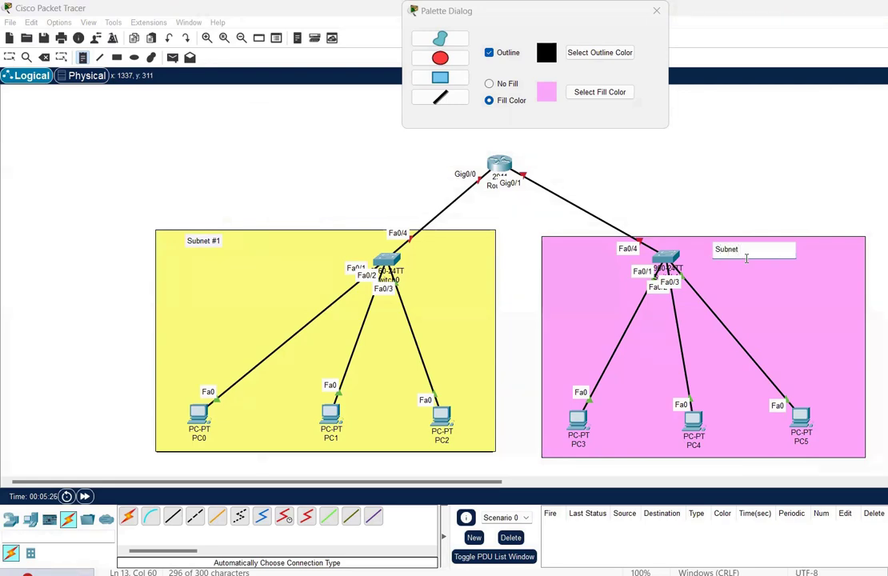
{"action": "type", "text": " #2"}
{"action": "mouse_move", "coordinate": [692, 575]}
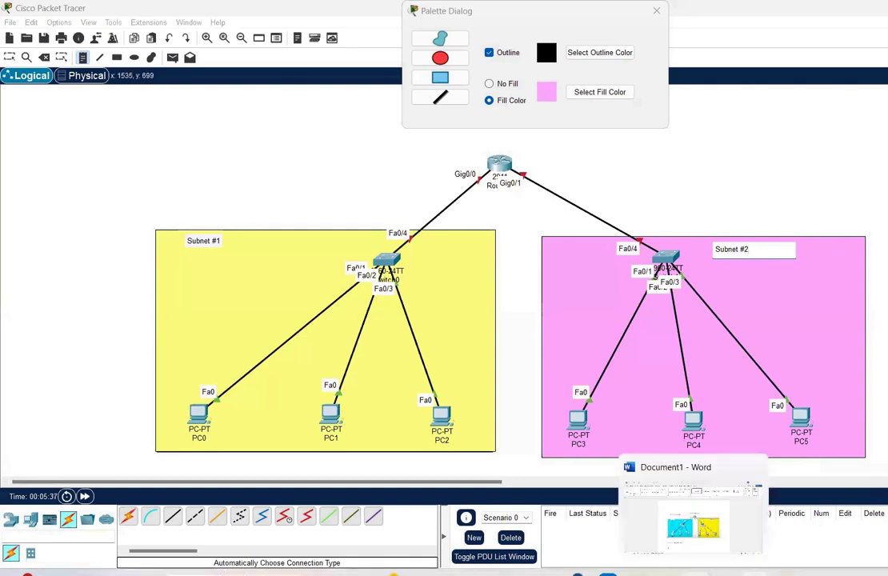
{"action": "left_click", "coordinate": [692, 520]}
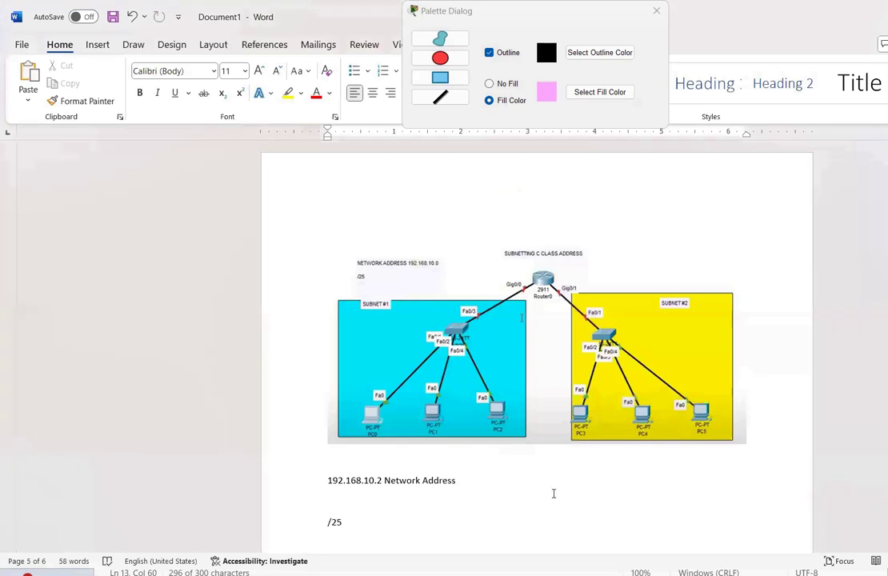
Correct the network address from 192.168.10.2 to 192.168.10.0, then select the /25 text
{"action": "scroll", "coordinate": [553, 493], "scroll_direction": "down", "scroll_amount": 5}
{"action": "scroll", "coordinate": [553, 494], "scroll_direction": "down", "scroll_amount": 1}
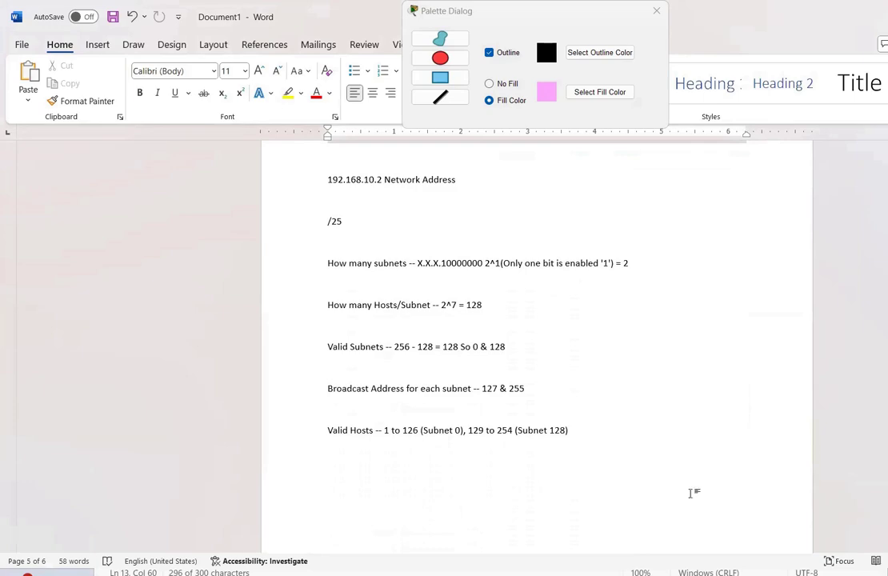
{"action": "scroll", "coordinate": [693, 494], "scroll_direction": "up", "scroll_amount": 9}
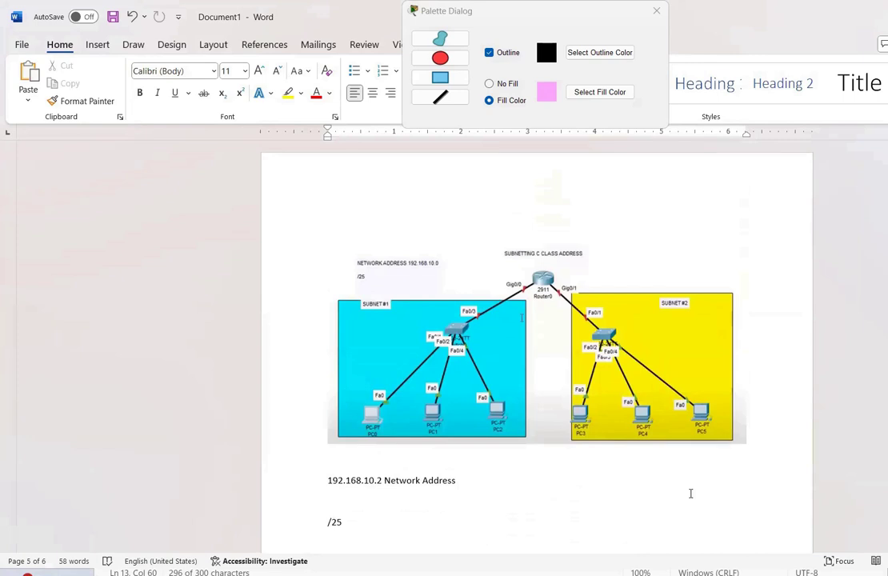
{"action": "scroll", "coordinate": [690, 494], "scroll_direction": "down", "scroll_amount": 9}
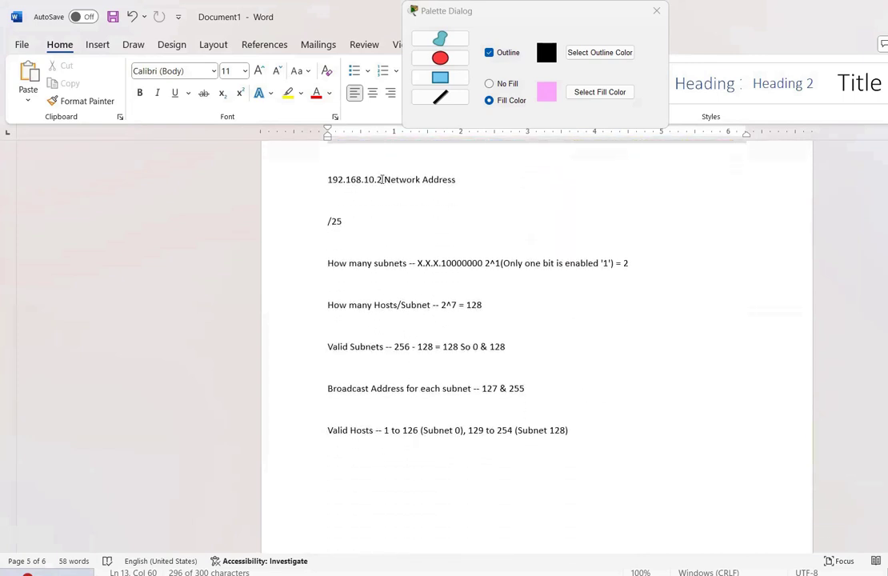
{"action": "left_click", "coordinate": [382, 179]}
{"action": "key", "text": "BackSpace"}
{"action": "type", "text": "0"}
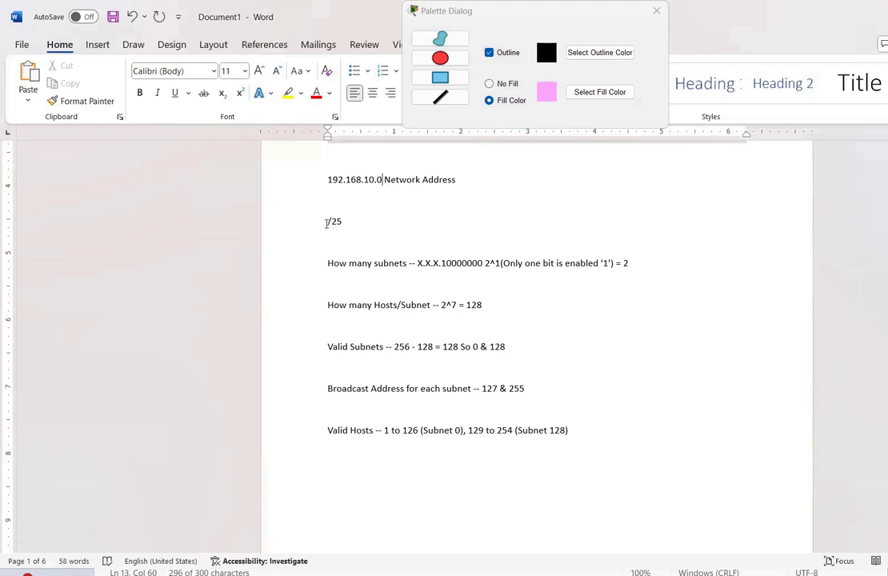
{"action": "left_click_drag", "start_coordinate": [326, 224], "coordinate": [354, 227]}
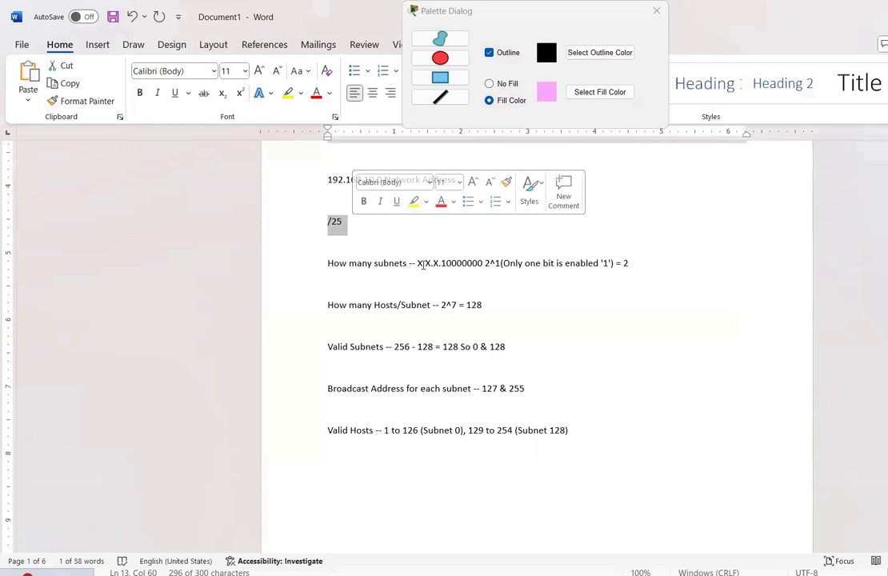
{"action": "left_click", "coordinate": [429, 264]}
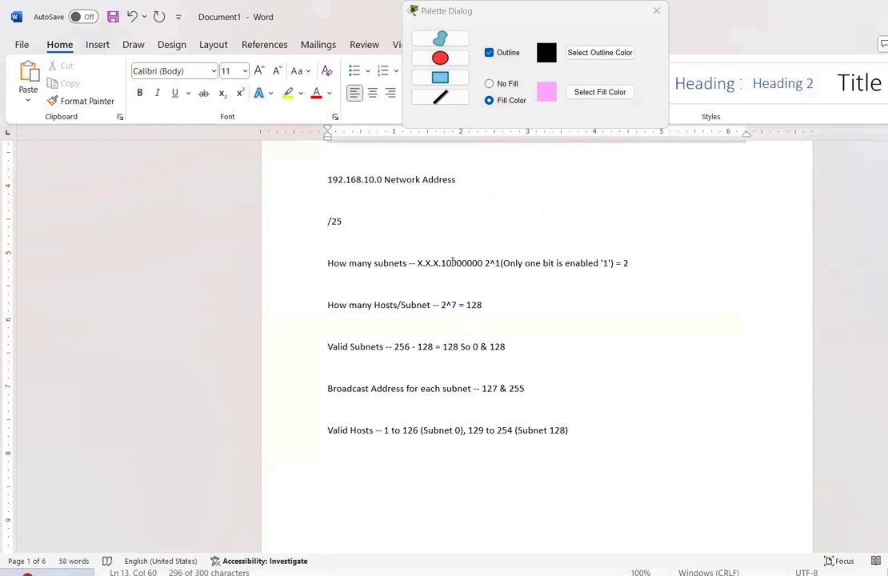
{"action": "left_click_drag", "start_coordinate": [448, 262], "coordinate": [482, 264]}
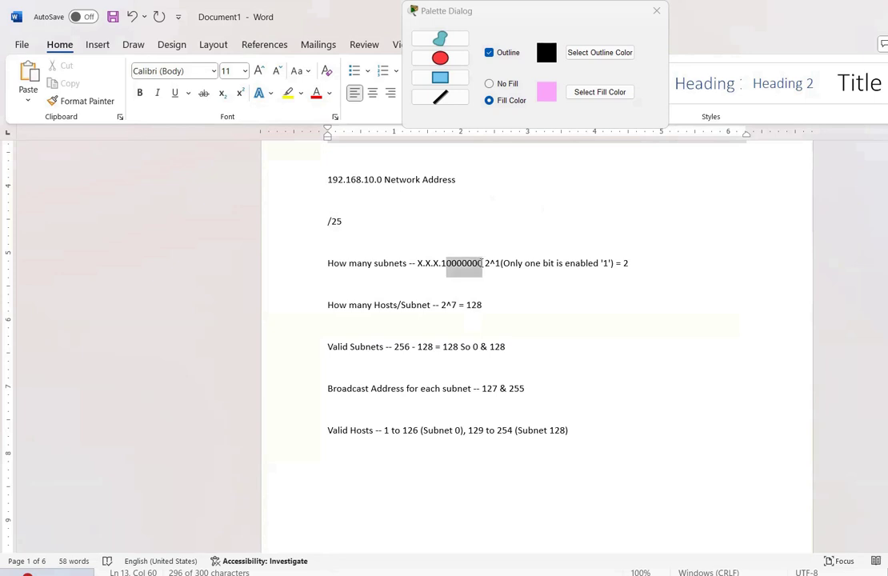
{"action": "left_click", "coordinate": [501, 298]}
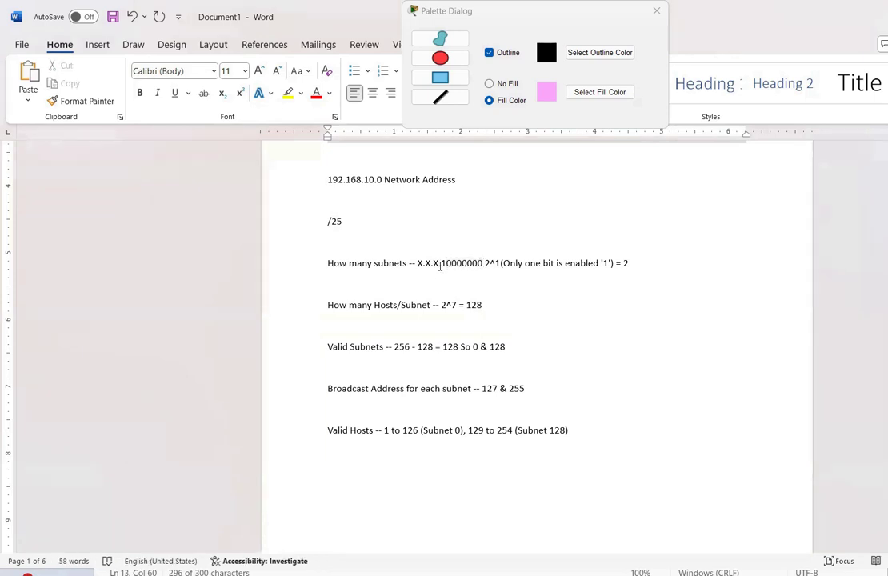
{"action": "left_click_drag", "start_coordinate": [442, 265], "coordinate": [482, 264]}
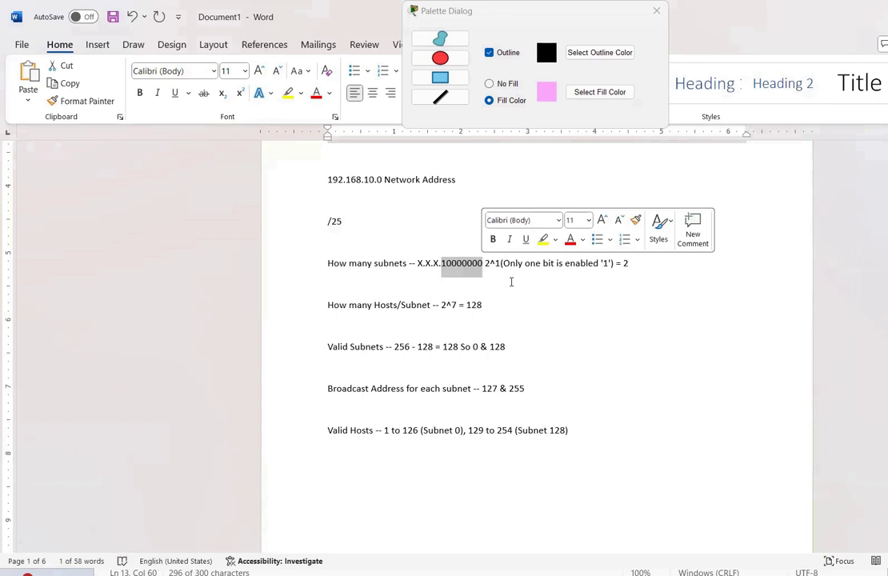
{"action": "left_click", "coordinate": [511, 281]}
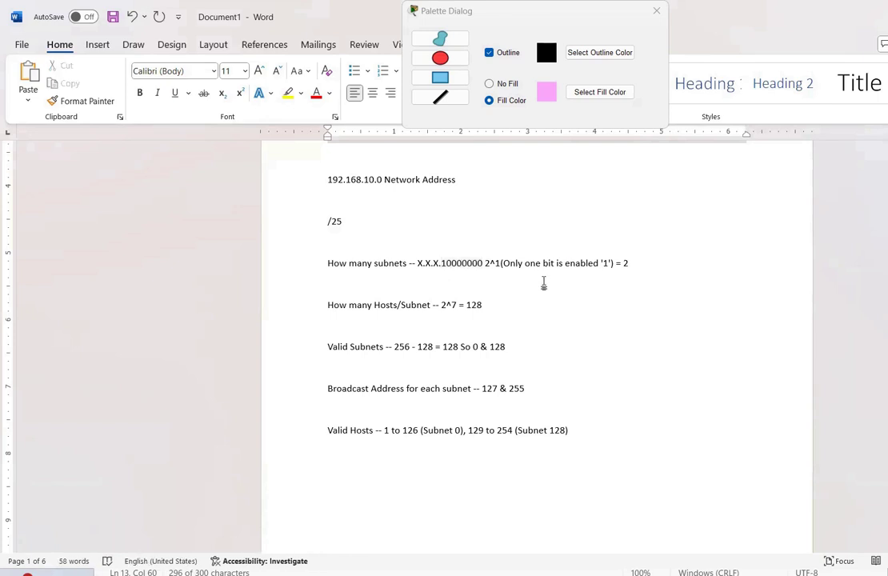
{"action": "left_click", "coordinate": [445, 263]}
Highlight the host-bit zeros and the 127 and 255 broadcast values, then return to Packet Tracer
{"action": "left_click_drag", "start_coordinate": [446, 263], "coordinate": [484, 262]}
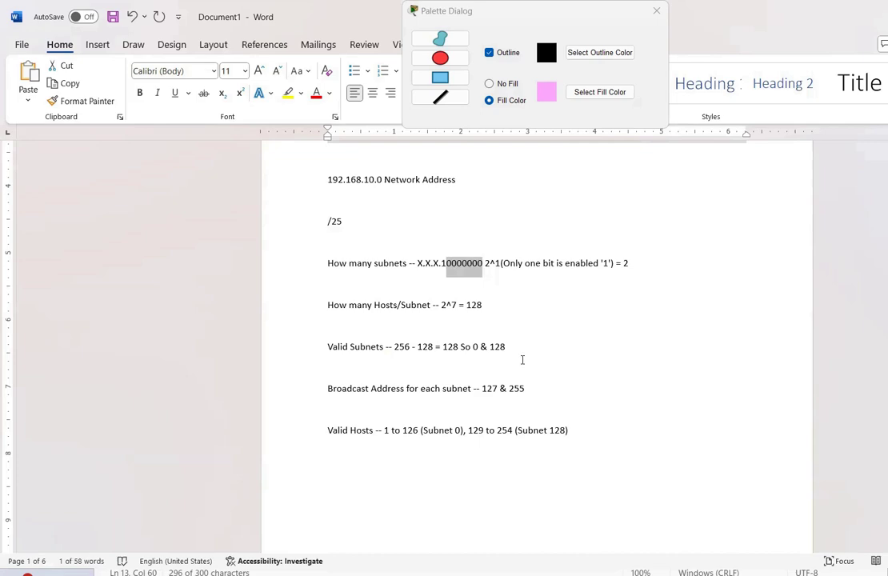
{"action": "left_click_drag", "start_coordinate": [481, 390], "coordinate": [527, 389]}
{"action": "left_click", "coordinate": [509, 388]}
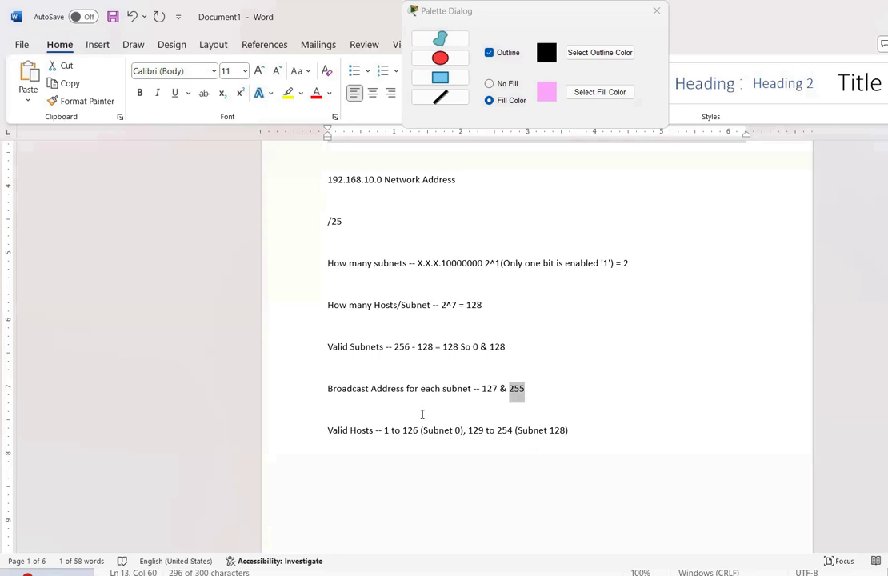
{"action": "key", "text": "alt+Tab"}
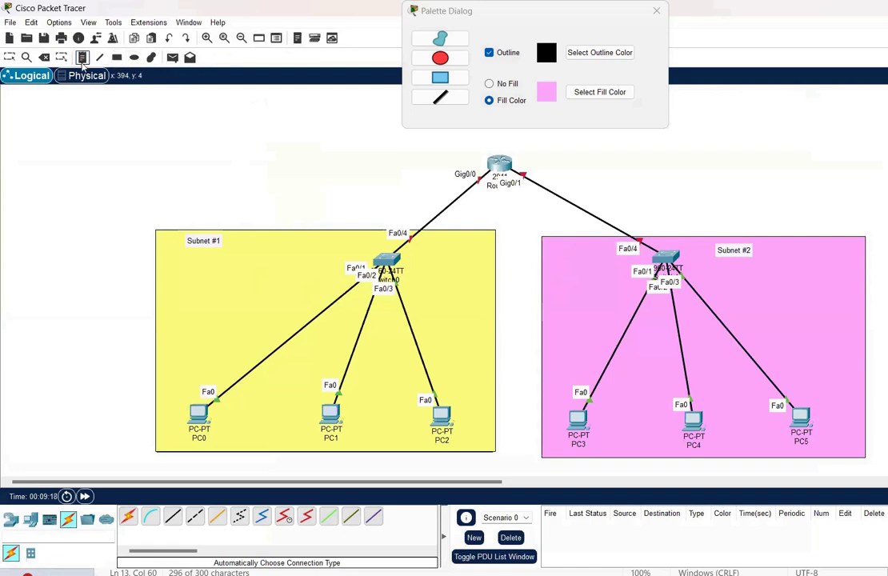
Start a note above the yellow Subnet #1 area reading '192.168'
{"action": "left_click", "coordinate": [178, 171]}
{"action": "type", "text": "1"}
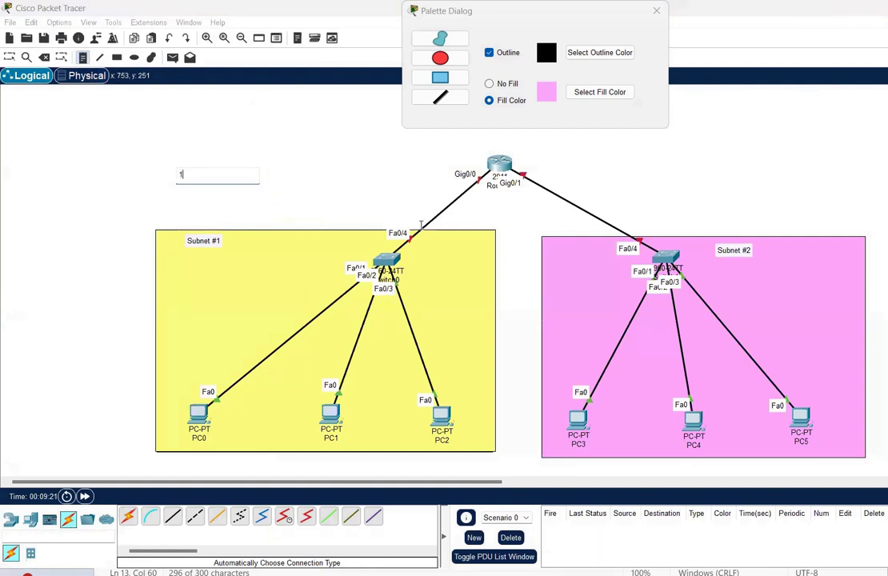
{"action": "type", "text": "92.168"}
{"action": "key", "text": "alt+Tab"}
{"action": "key", "text": "alt+Tab"}
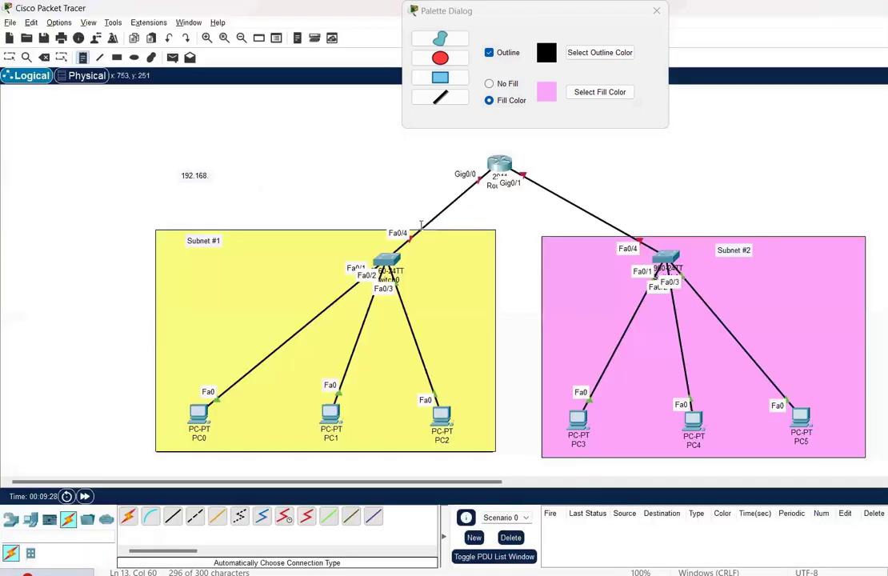
{"action": "double_click", "coordinate": [210, 175]}
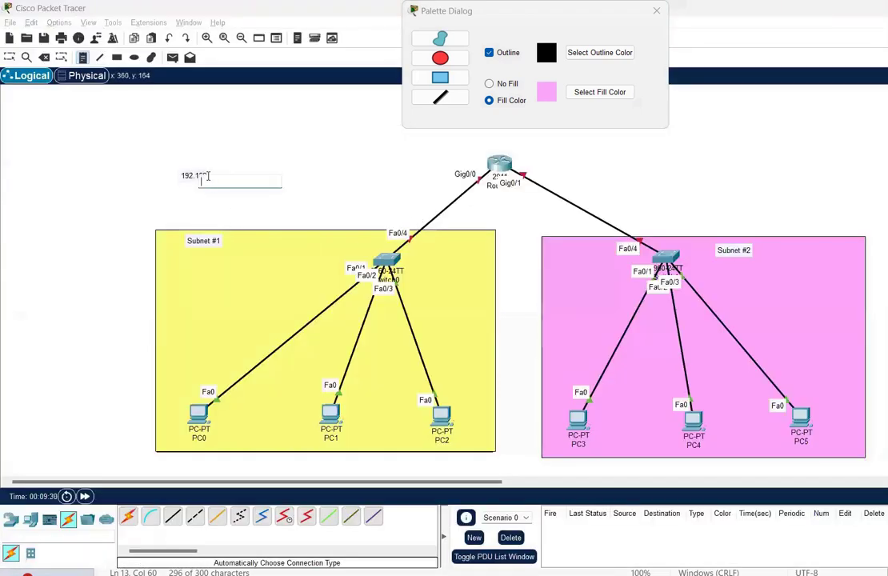
{"action": "key", "text": "Escape"}
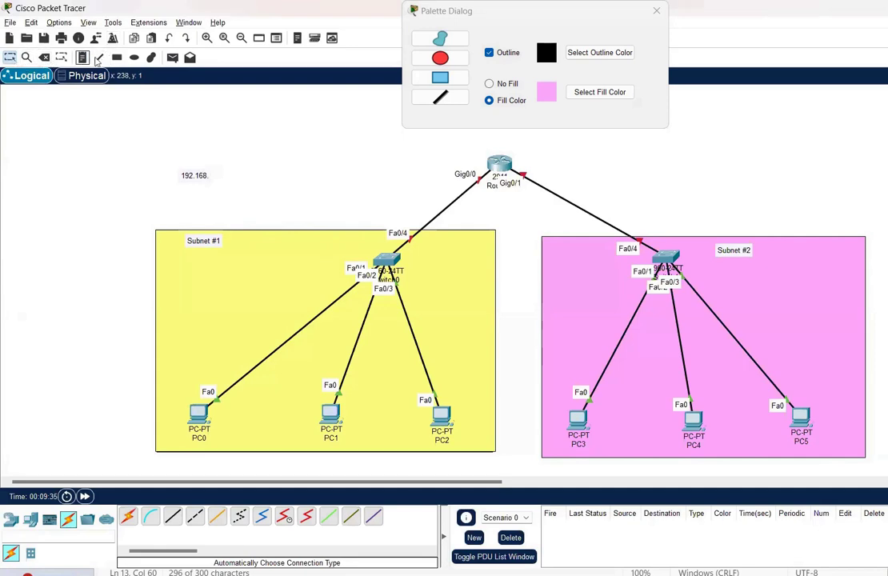
{"action": "left_click", "coordinate": [60, 56]}
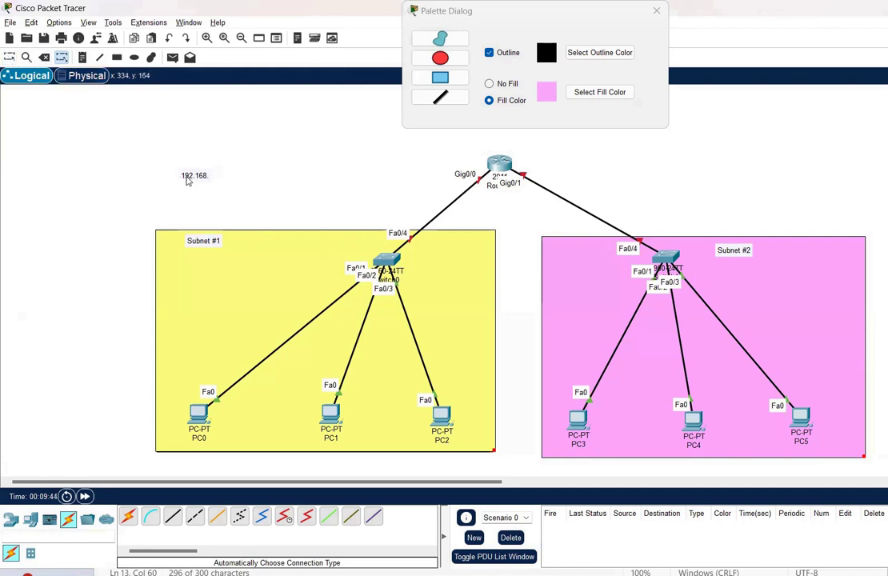
{"action": "left_click", "coordinate": [82, 57]}
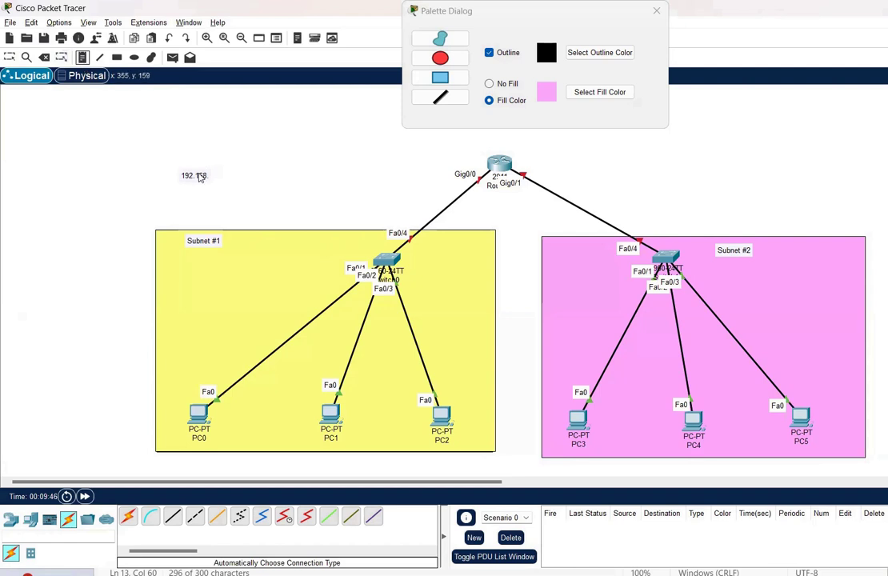
{"action": "left_click", "coordinate": [199, 173]}
{"action": "key", "text": "Escape"}
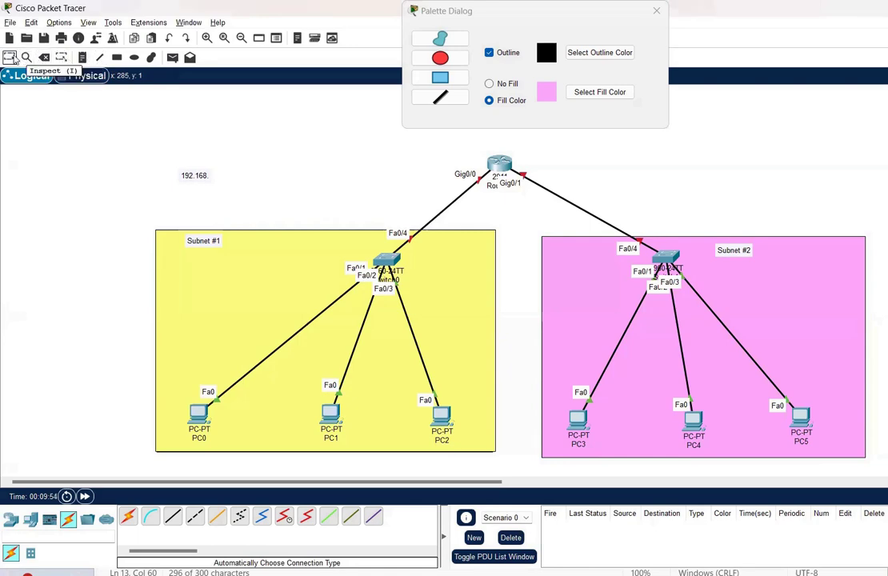
Complete the note as '192.168.10.0' with a second line '/25 (X.X.X.10000000)'
{"action": "double_click", "coordinate": [187, 176]}
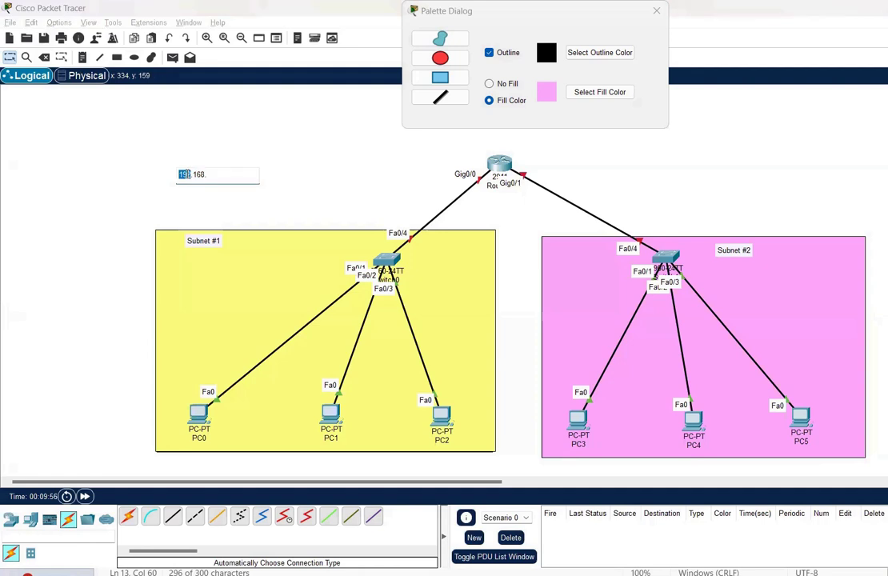
{"action": "type", "text": "10.0"}
{"action": "key", "text": "Return"}
{"action": "type", "text": "/"}
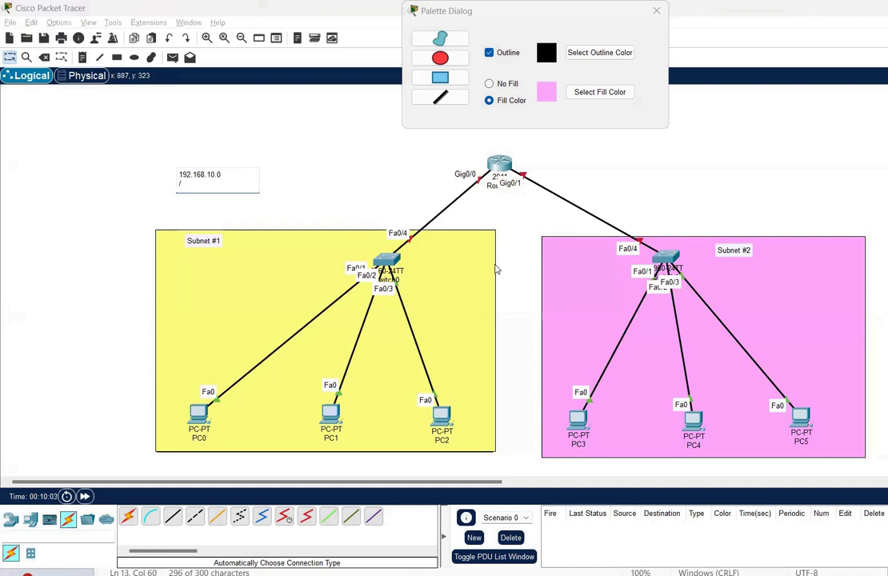
{"action": "type", "text": "25 (X.X.X.10000000)"}
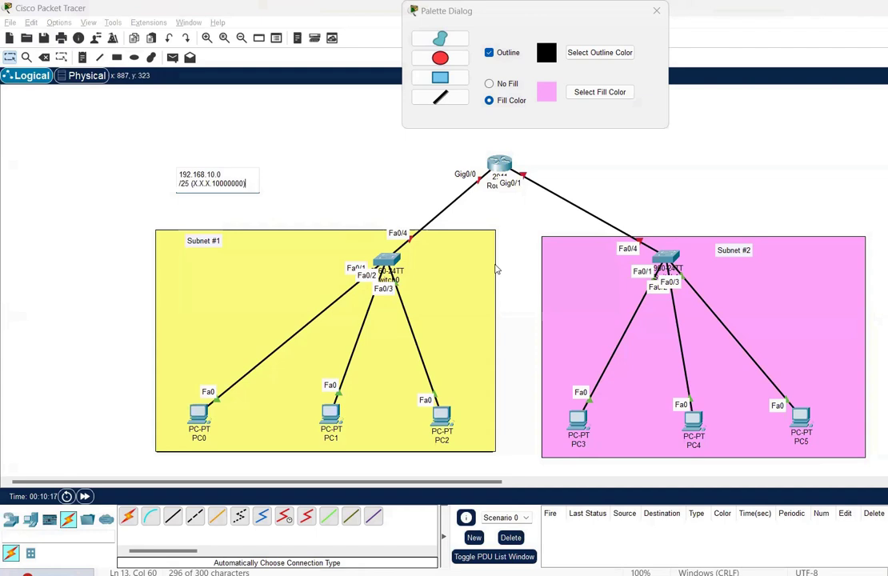
{"action": "left_click", "coordinate": [591, 225]}
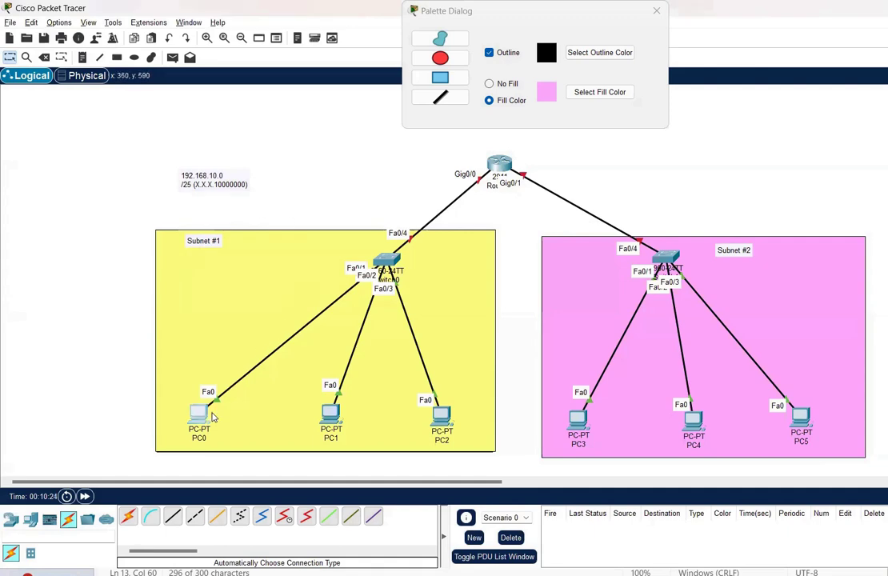
{"action": "left_click", "coordinate": [199, 414]}
In PC0's IP Configuration, enter the IPv4 address 192.168.10.1
{"action": "left_click", "coordinate": [655, 11]}
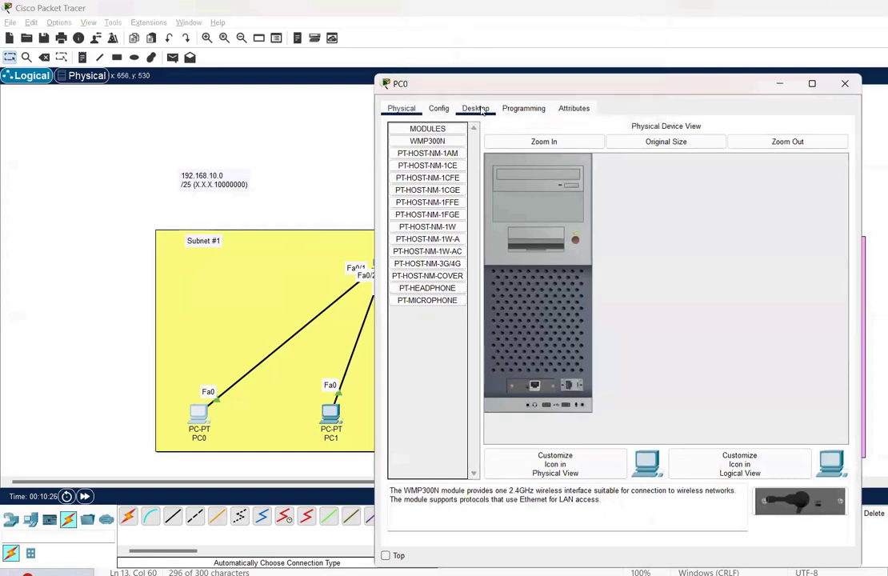
{"action": "left_click", "coordinate": [477, 110]}
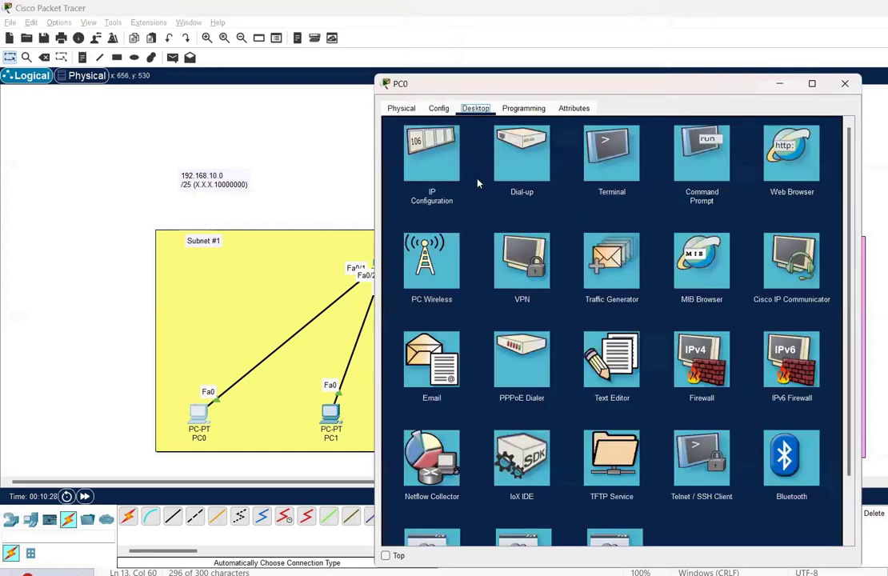
{"action": "left_click", "coordinate": [430, 183]}
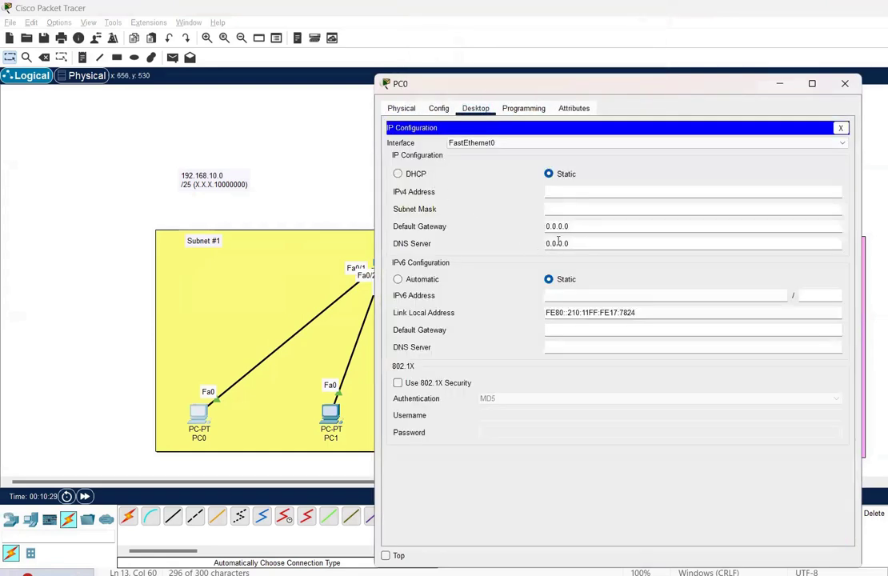
{"action": "left_click", "coordinate": [566, 192]}
{"action": "type", "text": "192.168.1"}
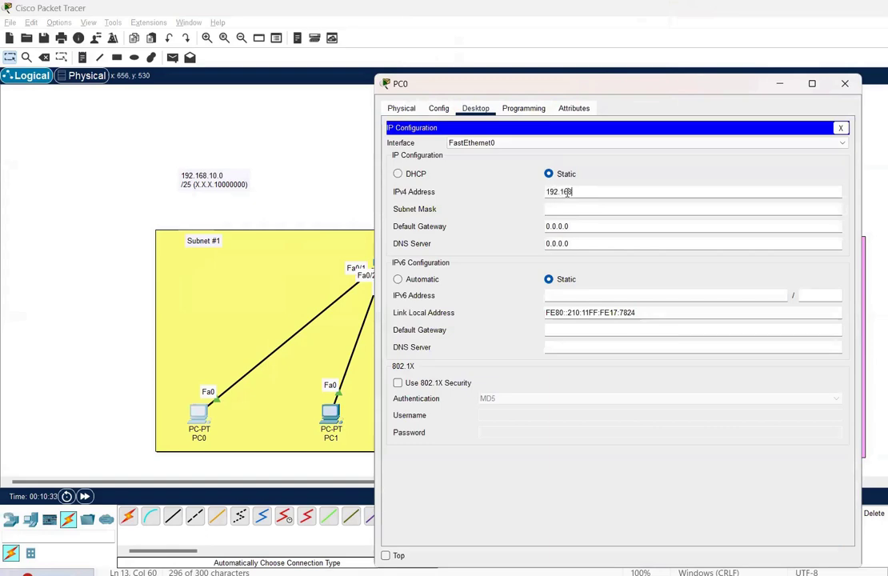
{"action": "type", "text": "0.1"}
{"action": "key", "text": "Tab"}
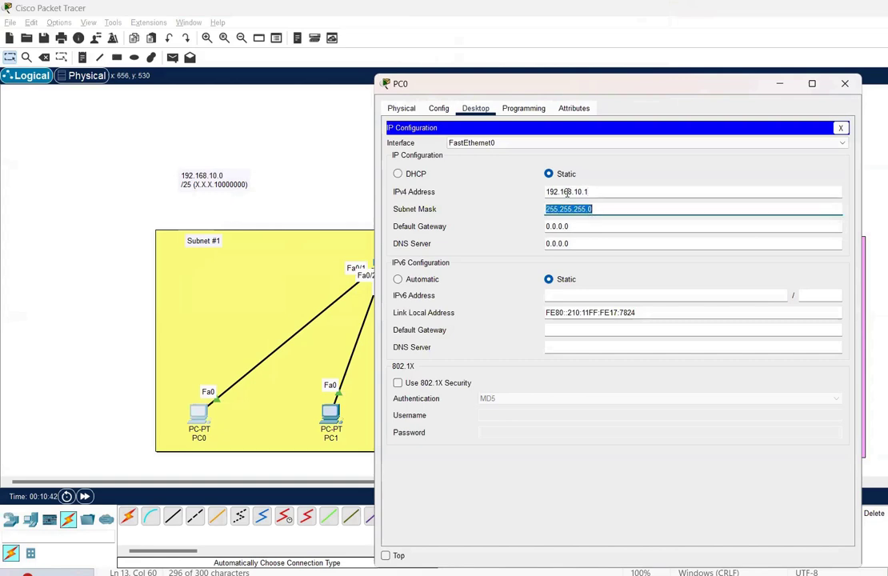
Set PC0's mask to 255.255.255.128 and gateway to 192.168.10.4, then close the window
{"action": "left_click", "coordinate": [604, 207]}
{"action": "key", "text": "BackSpace"}
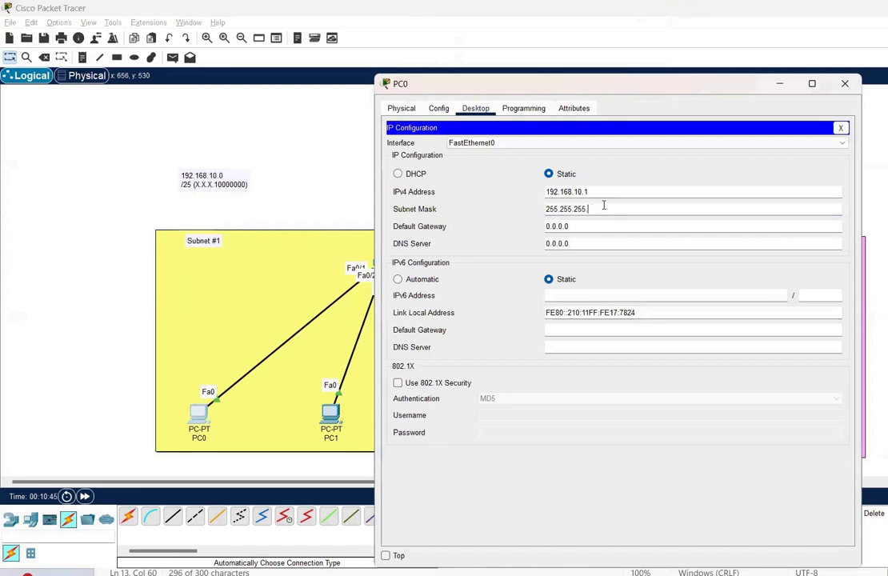
{"action": "type", "text": "128"}
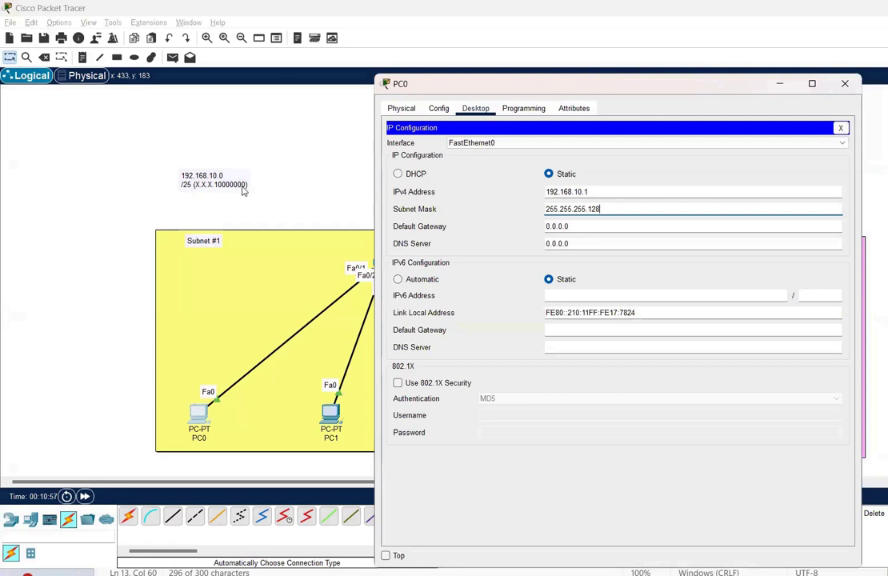
{"action": "triple_click", "coordinate": [603, 222]}
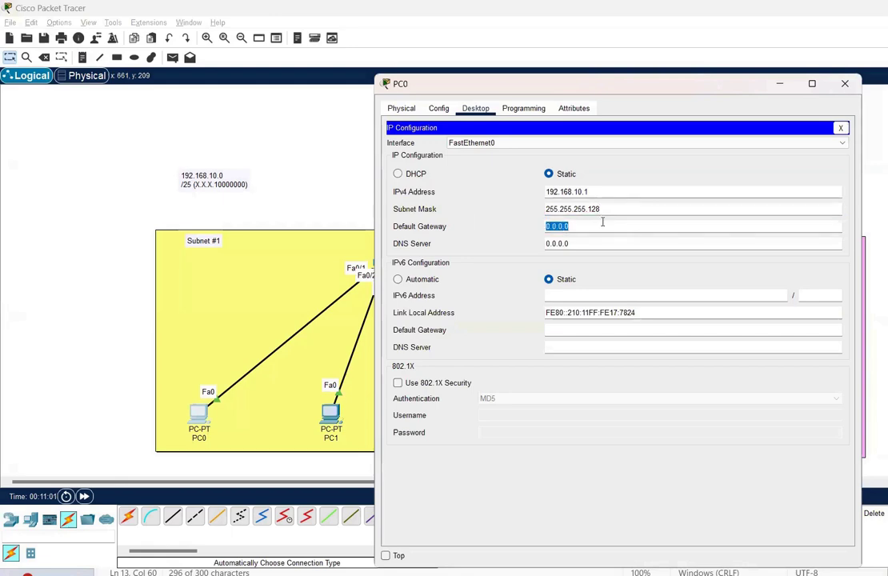
{"action": "type", "text": "192.168.10.4"}
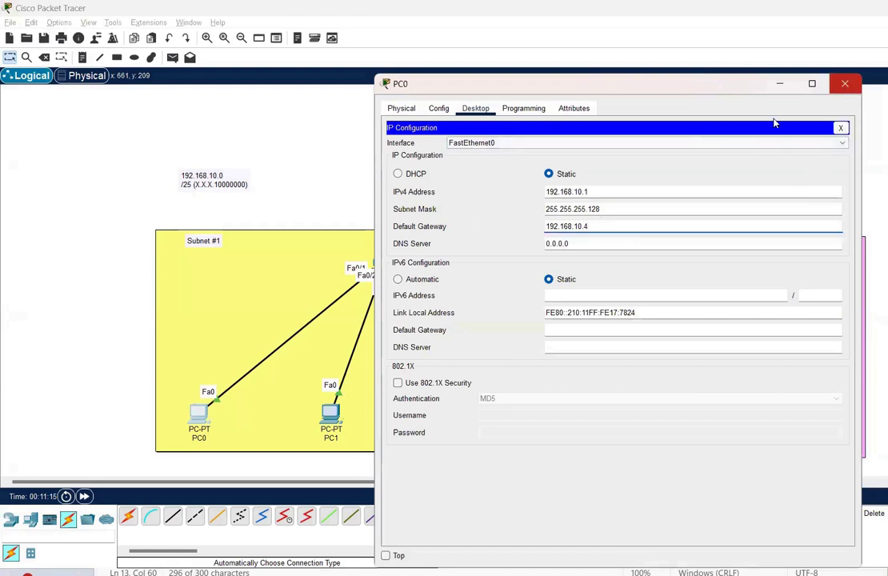
{"action": "left_click", "coordinate": [607, 191]}
{"action": "double_click", "coordinate": [607, 191]}
{"action": "key", "text": "ctrl+c"}
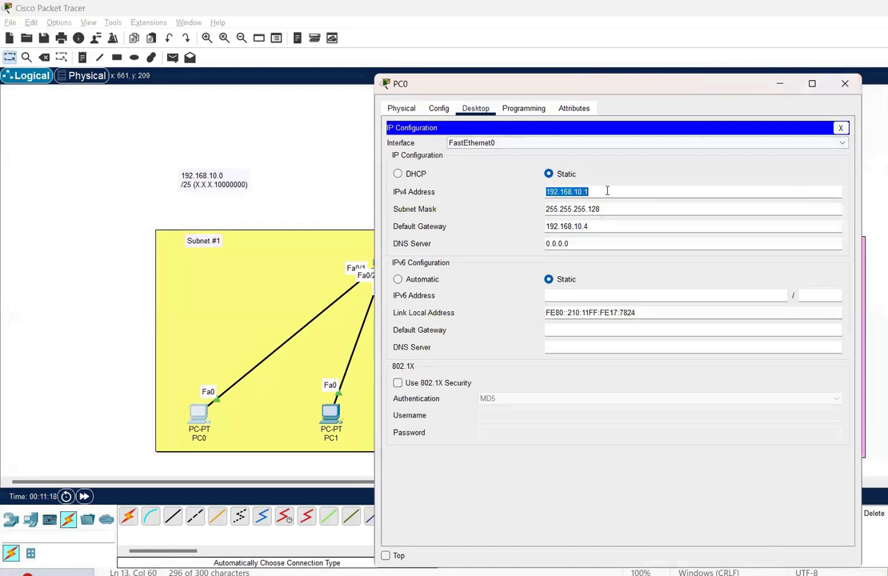
{"action": "left_click", "coordinate": [844, 83]}
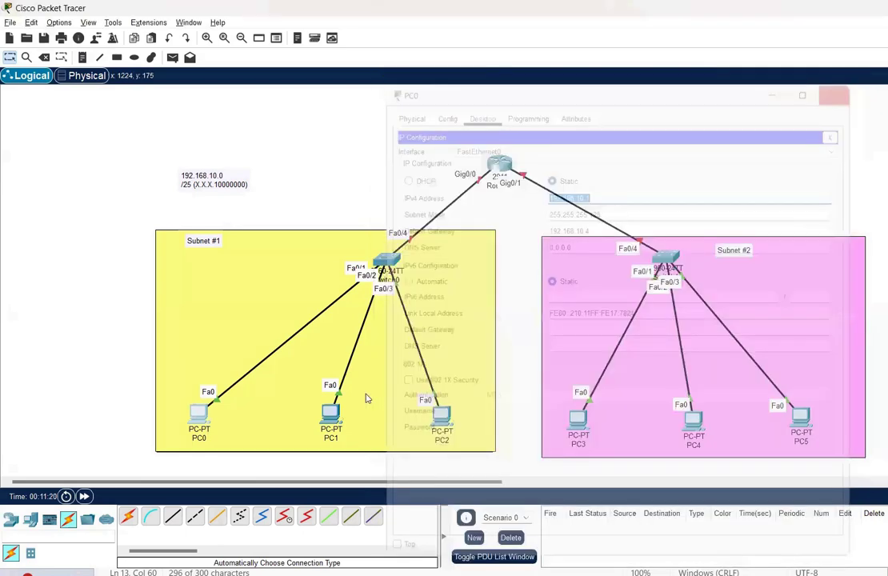
In PC1's IP Configuration, enter the IPv4 address 192.168.10.2
{"action": "left_click", "coordinate": [331, 412]}
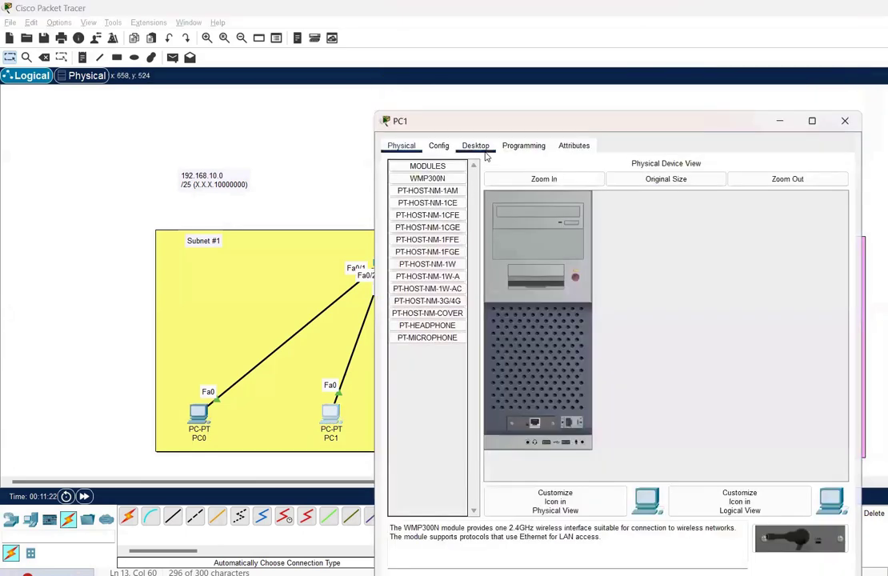
{"action": "left_click", "coordinate": [483, 150]}
{"action": "left_click", "coordinate": [442, 199]}
{"action": "left_click", "coordinate": [563, 230]}
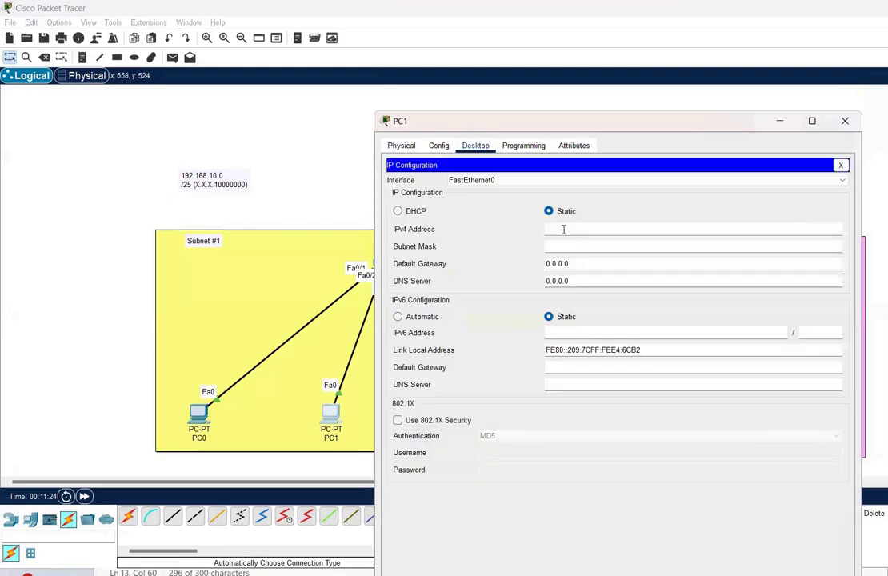
{"action": "type", "text": "192.168.10.2"}
{"action": "key", "text": "Tab"}
Set PC1's mask to 255.255.255.128 and gateway to 192.168.10.4, then close the window
{"action": "left_click", "coordinate": [636, 248]}
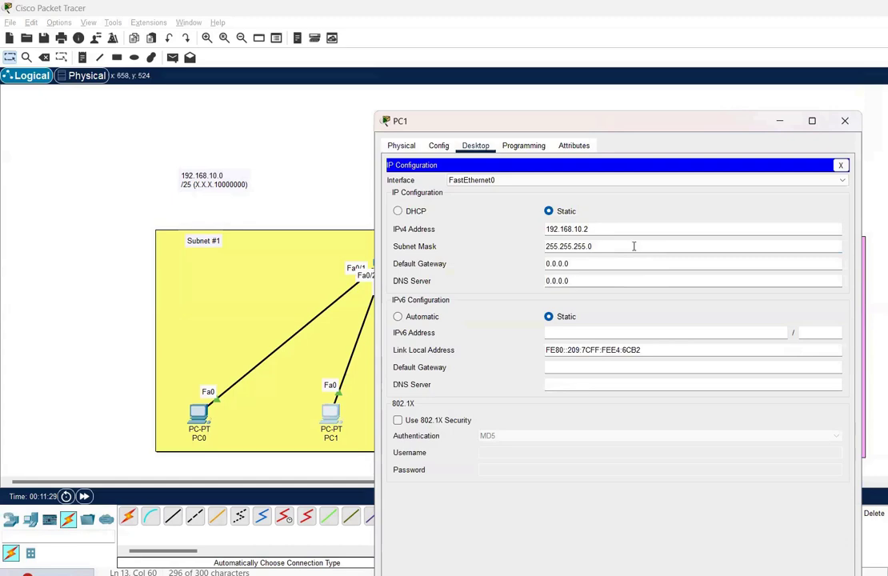
{"action": "key", "text": "BackSpace"}
{"action": "type", "text": "128"}
{"action": "left_click", "coordinate": [626, 268]}
{"action": "left_click_drag", "start_coordinate": [626, 268], "coordinate": [448, 249]}
{"action": "type", "text": "192.168.10.1"}
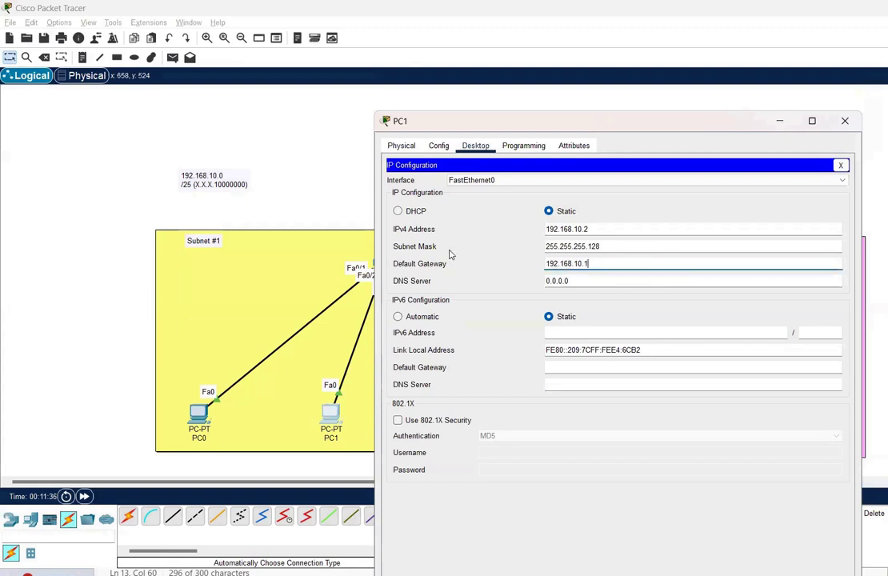
{"action": "type", "text": "4"}
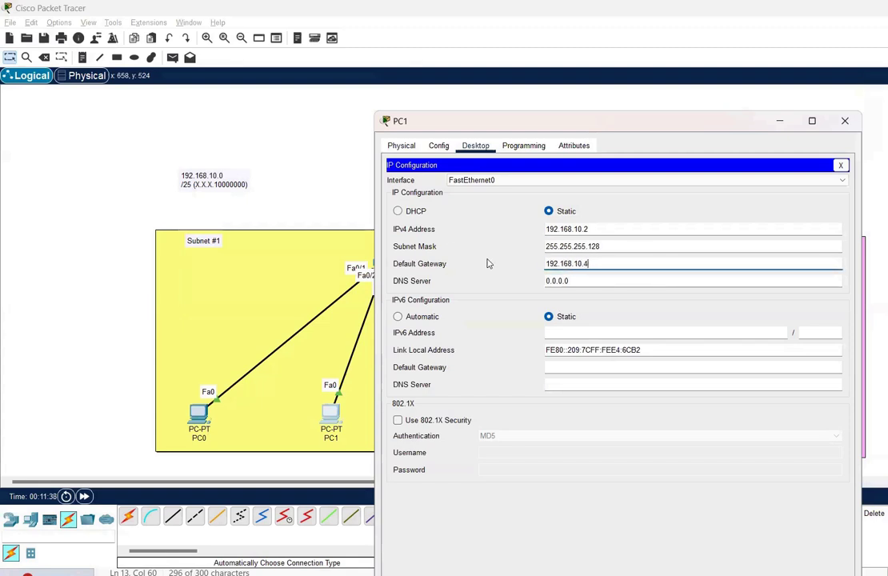
{"action": "left_click", "coordinate": [851, 122]}
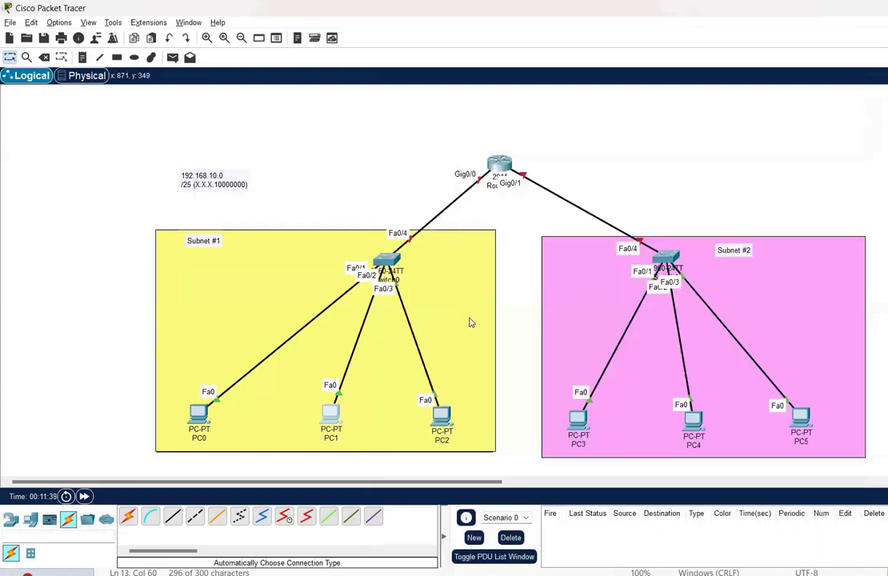
{"action": "left_click", "coordinate": [440, 414]}
Enter a first address and mask in PC2's IP Configuration, then dismiss the invalid-entry error
{"action": "left_click", "coordinate": [475, 108]}
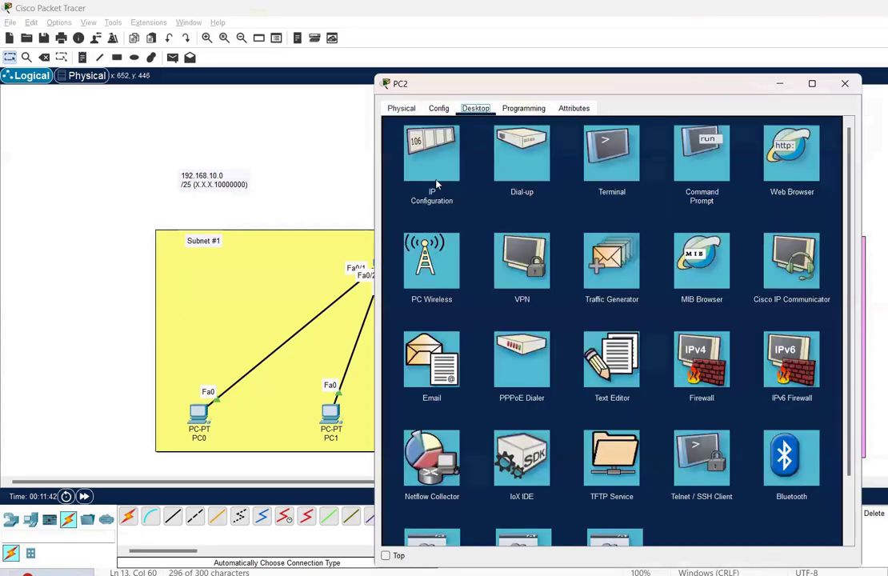
{"action": "left_click", "coordinate": [428, 150]}
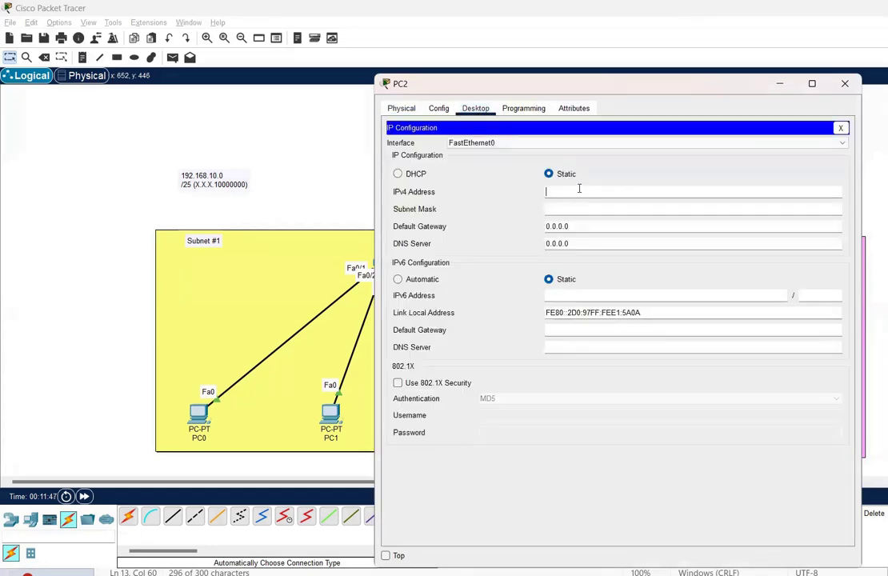
{"action": "key", "text": "ctrl+v"}
{"action": "type", "text": "3"}
{"action": "key", "text": "Tab"}
{"action": "key", "text": "Right"}
{"action": "key", "text": "BackSpace"}
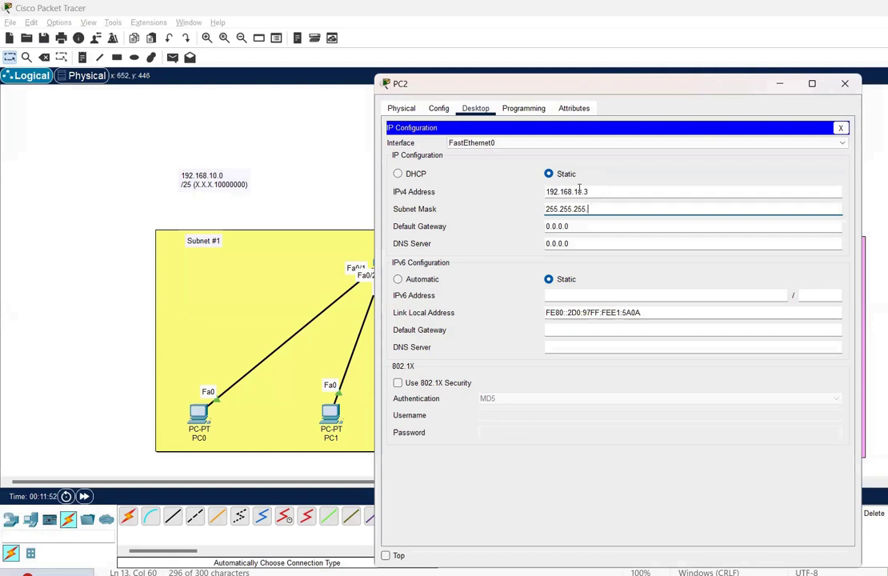
{"action": "type", "text": "254"}
{"action": "key", "text": "Tab"}
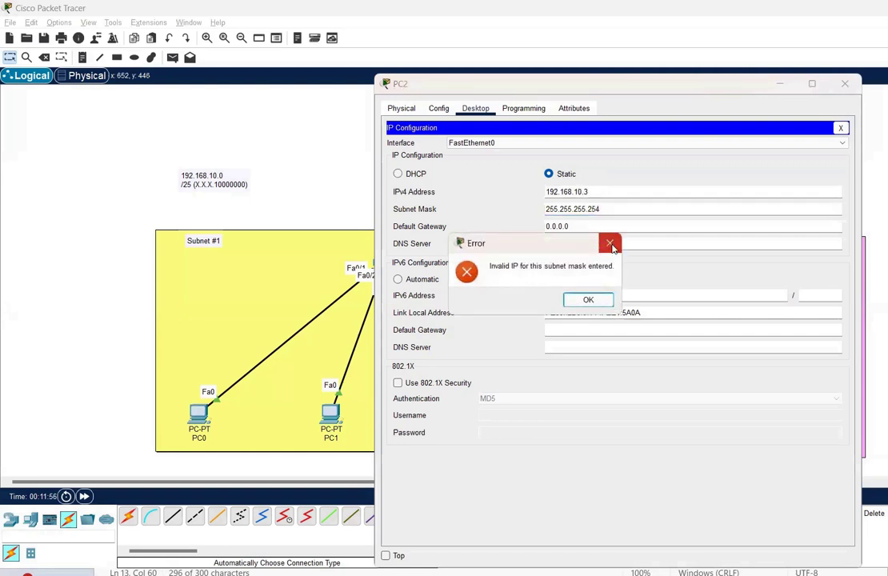
{"action": "key", "text": "Return"}
Re-enter PC2 as 192.168.10.3, mask 255.255.255.128, gateway 192.168.10.4, and close the window
{"action": "left_click", "coordinate": [597, 196]}
{"action": "type", "text": "192.168.10.1"}
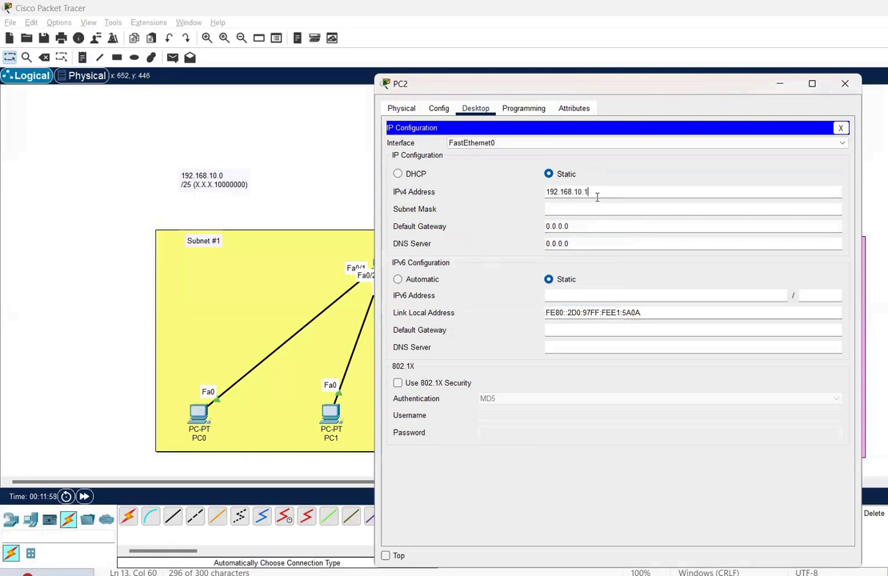
{"action": "type", "text": "3"}
{"action": "key", "text": "Tab"}
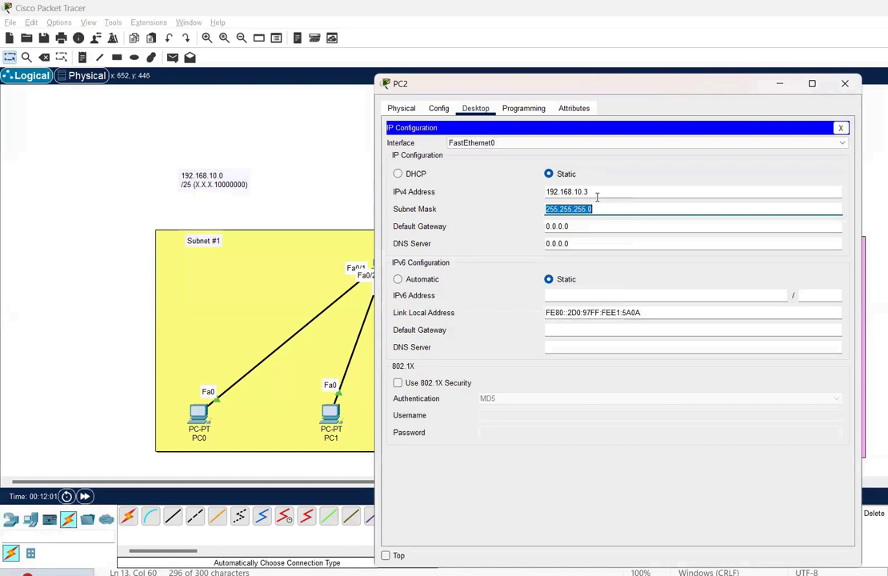
{"action": "key", "text": "End"}
{"action": "key", "text": "BackSpace"}
{"action": "type", "text": "128"}
{"action": "key", "text": "Tab"}
{"action": "type", "text": "192.168.10."}
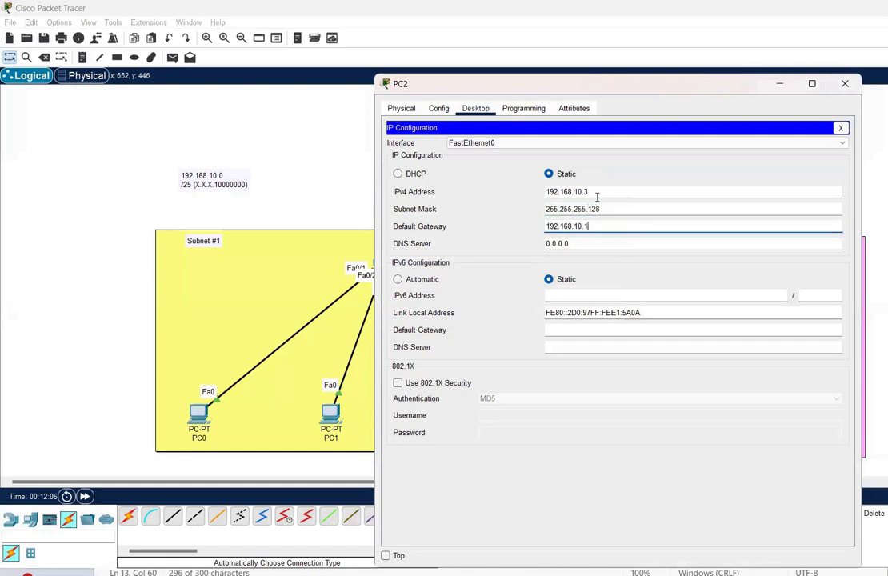
{"action": "type", "text": "4"}
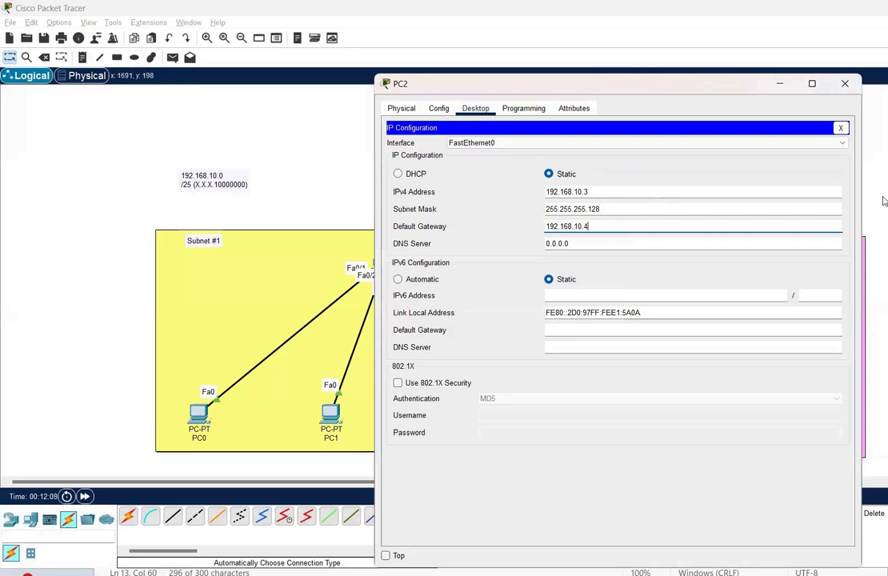
{"action": "left_click", "coordinate": [845, 83]}
Configure PC3 with 192.168.10.129, mask 255.255.255.128, gateway 192.168.10.132, then close its window
{"action": "left_click", "coordinate": [573, 418]}
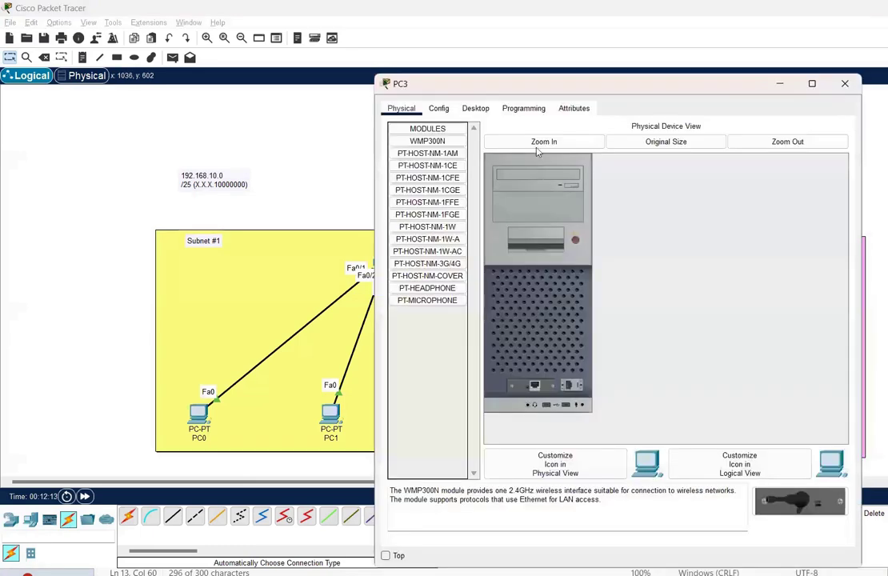
{"action": "left_click", "coordinate": [475, 108]}
{"action": "left_click", "coordinate": [458, 173]}
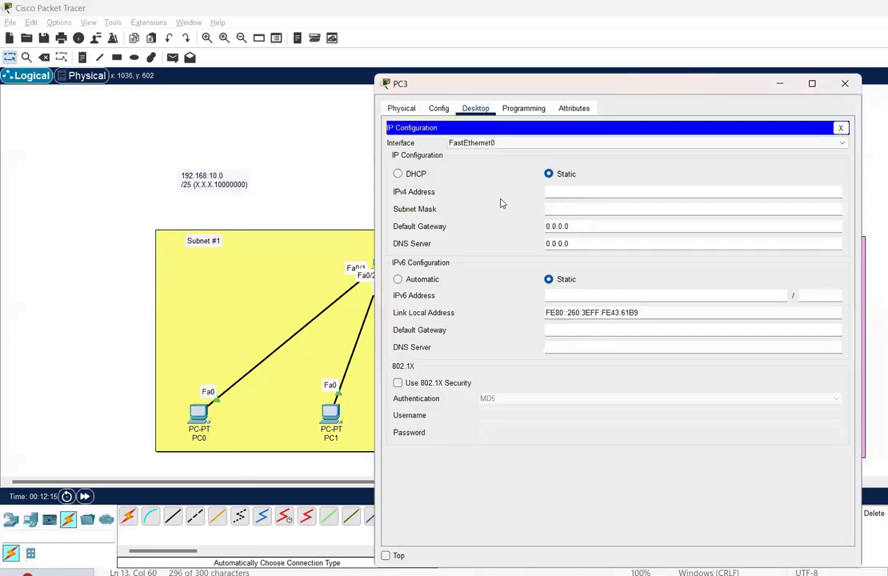
{"action": "type", "text": "192.168.10."}
{"action": "type", "text": "129"}
{"action": "key", "text": "Tab"}
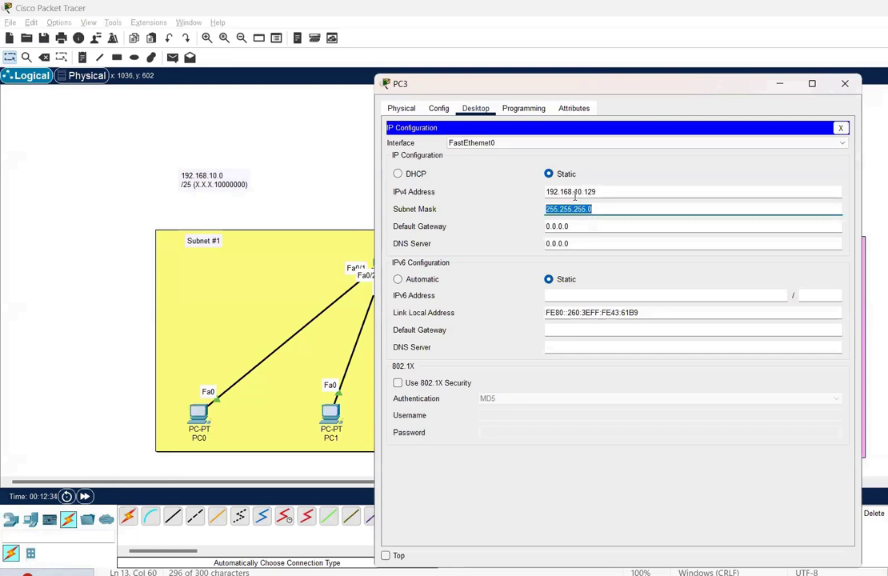
{"action": "left_click", "coordinate": [610, 209]}
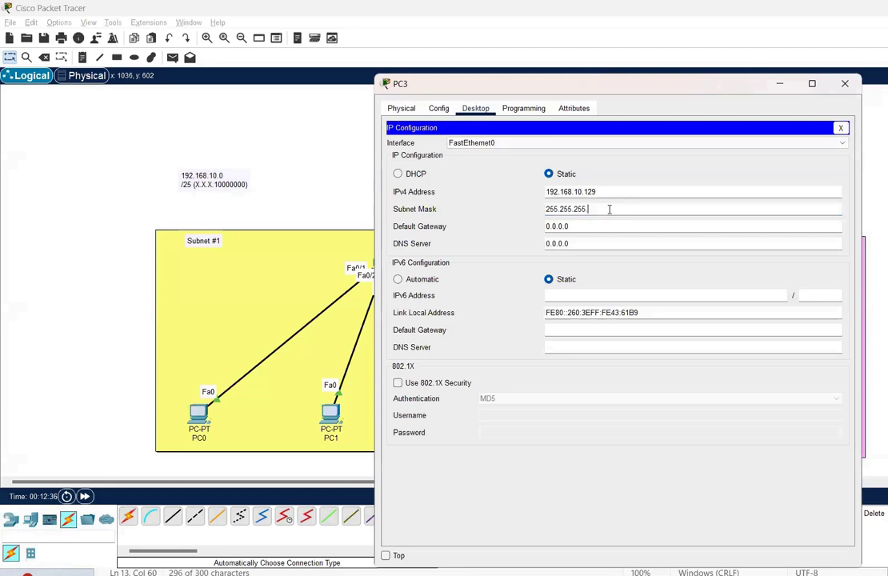
{"action": "type", "text": "128"}
{"action": "key", "text": "Tab"}
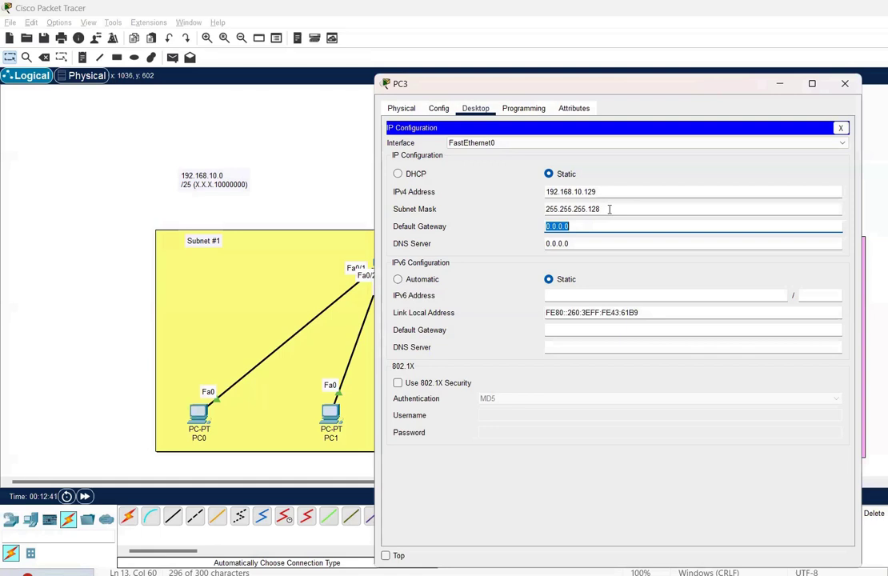
{"action": "type", "text": "192.168.10.132"}
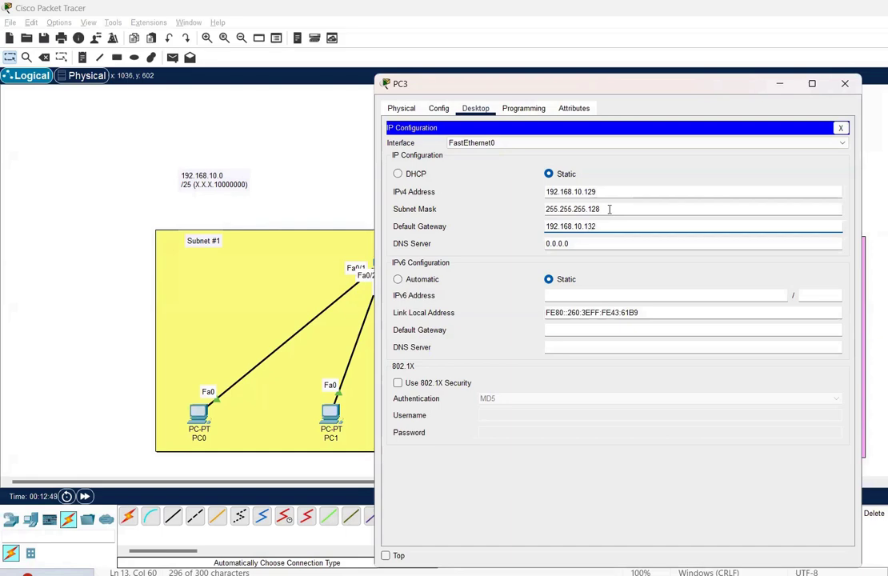
{"action": "left_click", "coordinate": [844, 83]}
In PC4's IP Configuration, enter the IPv4 address 192.168.10.130
{"action": "left_click", "coordinate": [691, 419]}
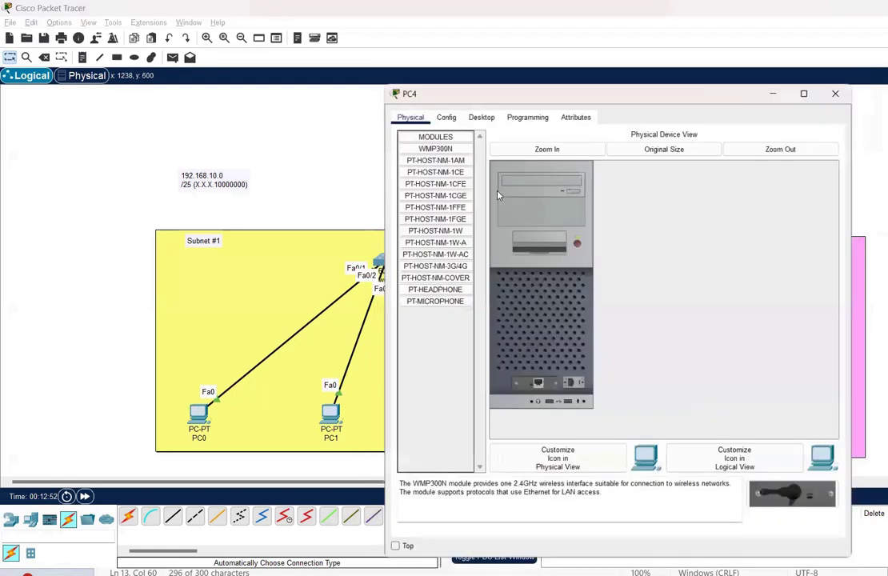
{"action": "left_click", "coordinate": [475, 108]}
{"action": "left_click", "coordinate": [420, 144]}
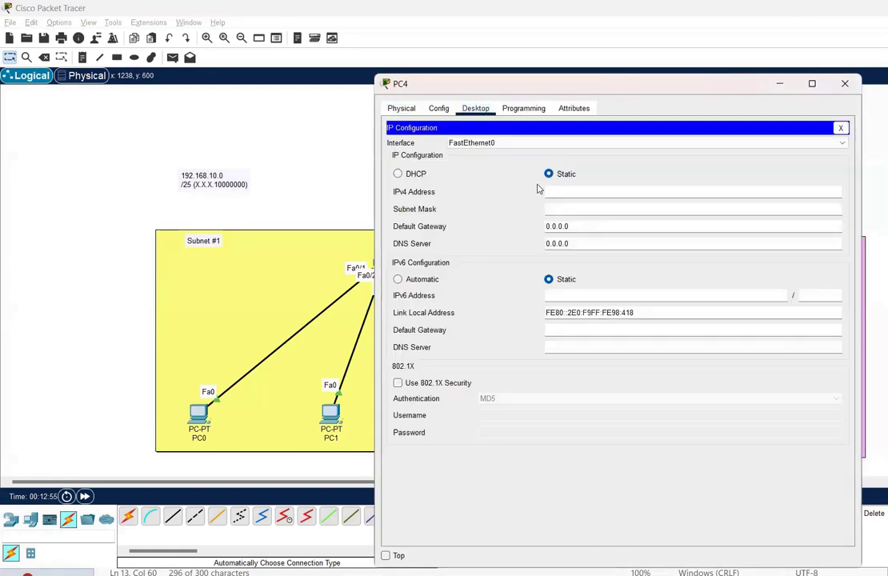
{"action": "type", "text": "192.168.10.130"}
Set PC4's mask to 255.255.255.128 and gateway to 192.168.10.132, then close the window
{"action": "key", "text": "Tab"}
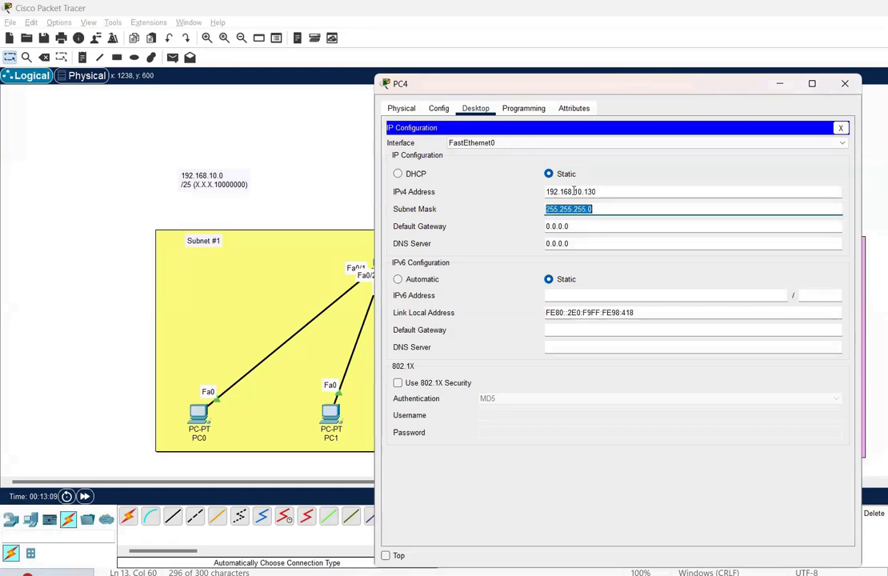
{"action": "key", "text": "End"}
{"action": "key", "text": "BackSpace"}
{"action": "type", "text": "128"}
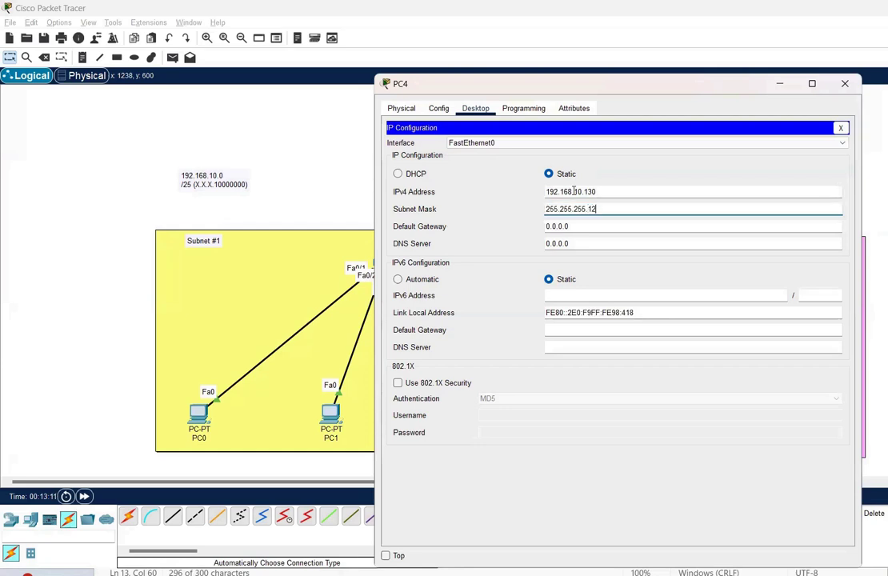
{"action": "key", "text": "Tab"}
{"action": "type", "text": "192.168.10.1"}
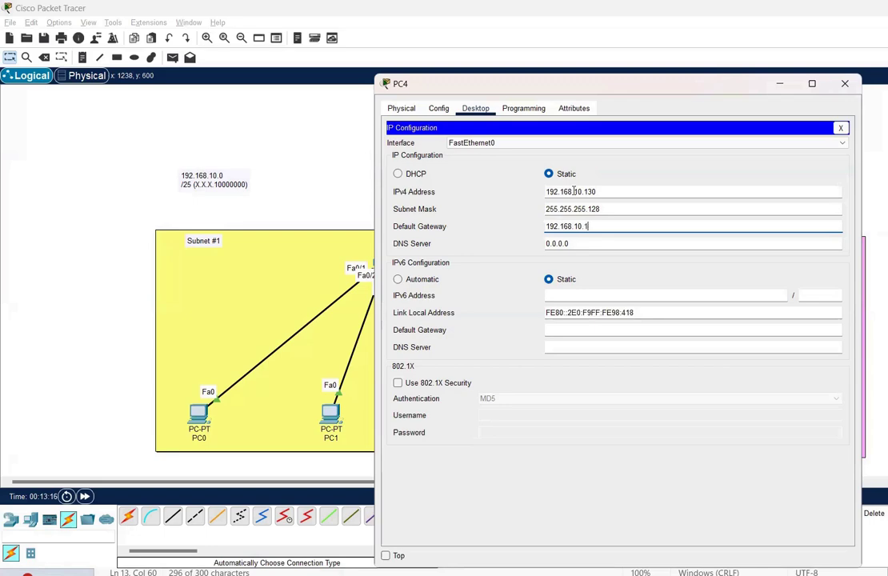
{"action": "type", "text": "32"}
{"action": "left_click", "coordinate": [844, 83]}
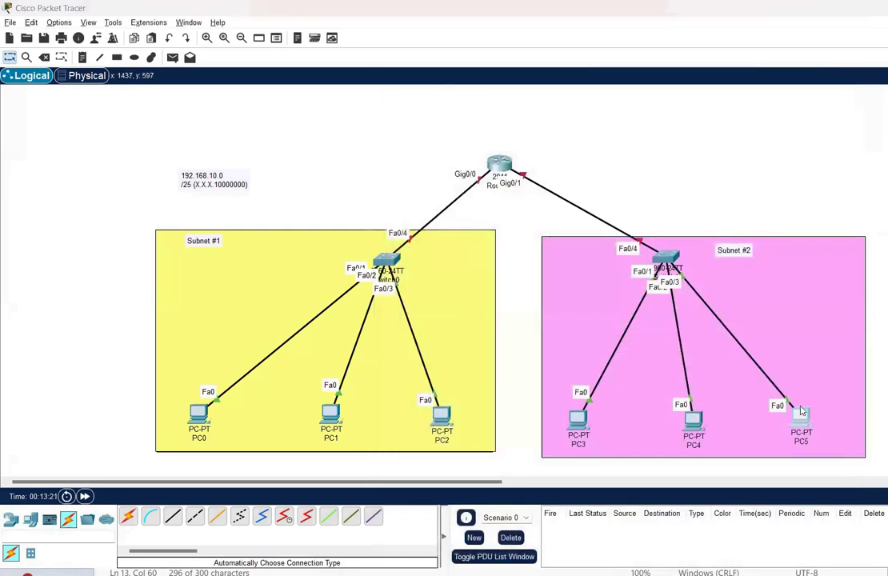
Configure PC5 with 192.168.10.131, mask 255.255.255.128, gateway 192.168.10.132, then close its window
{"action": "left_click", "coordinate": [800, 418]}
{"action": "left_click", "coordinate": [475, 108]}
{"action": "left_click", "coordinate": [447, 164]}
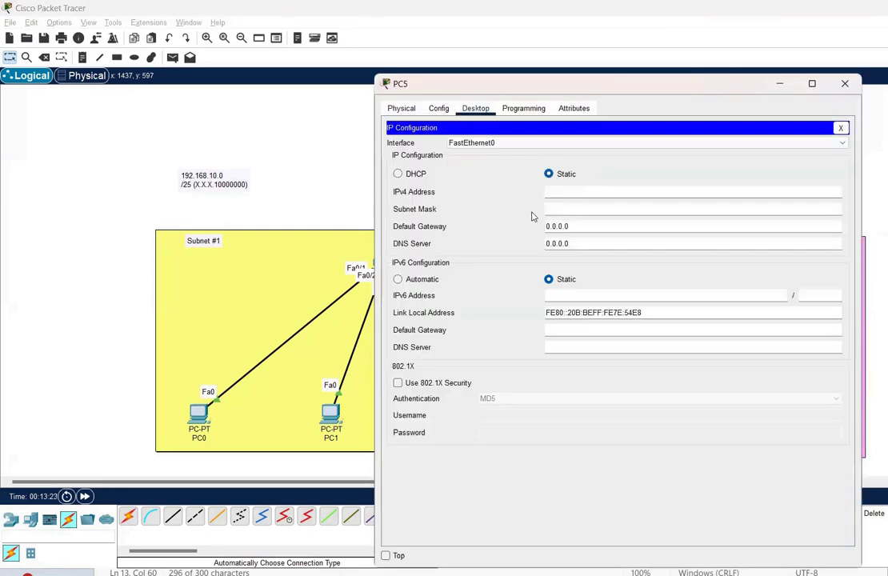
{"action": "type", "text": "192.168.10.131"}
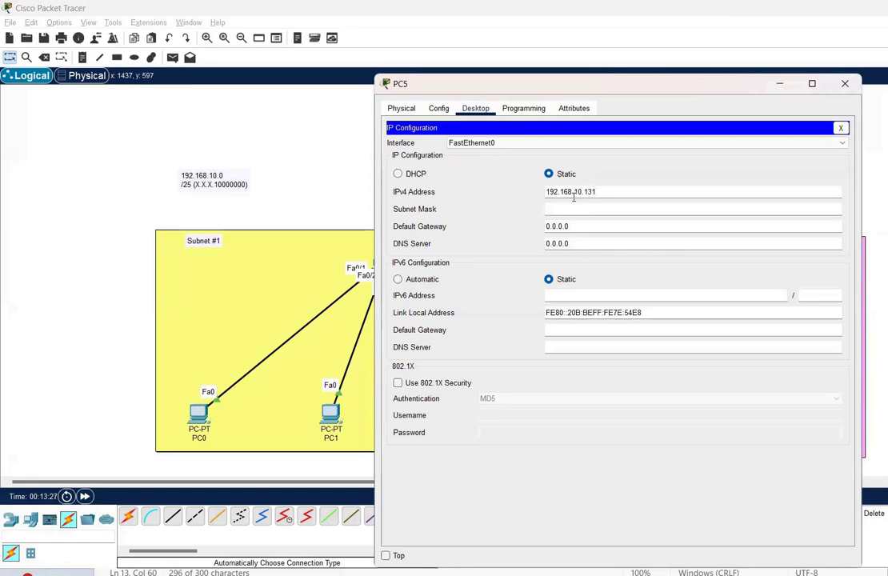
{"action": "key", "text": "Tab"}
{"action": "key", "text": "End"}
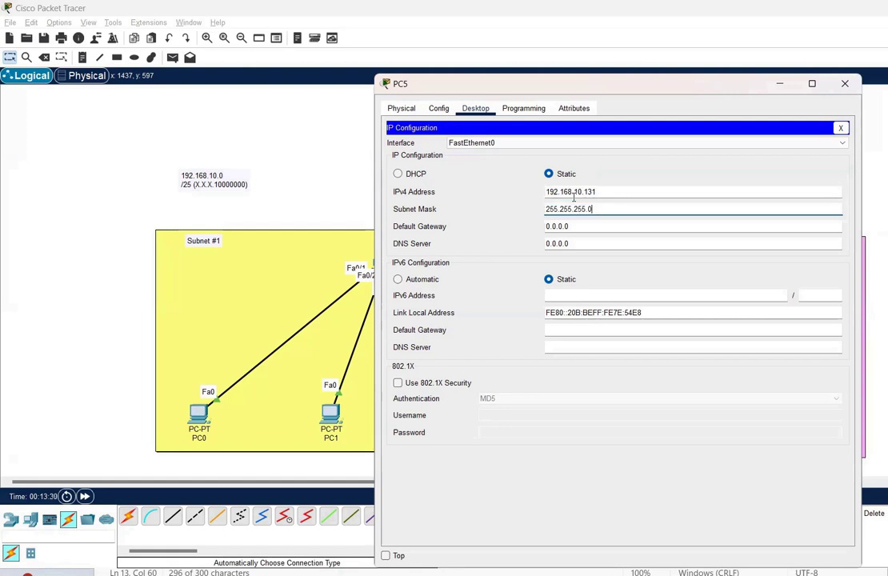
{"action": "key", "text": "BackSpace"}
{"action": "type", "text": "128"}
{"action": "key", "text": "Tab"}
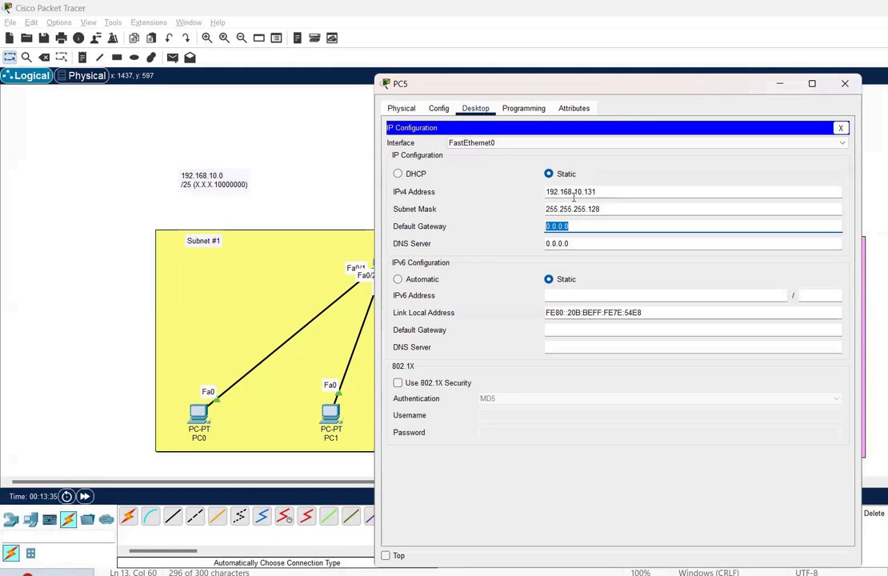
{"action": "type", "text": "192.168.10.132"}
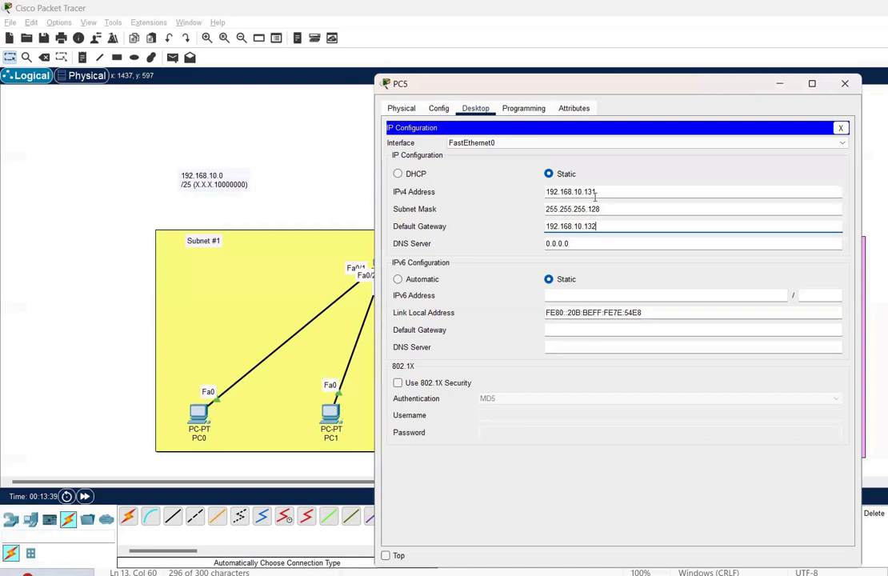
{"action": "left_click", "coordinate": [847, 84]}
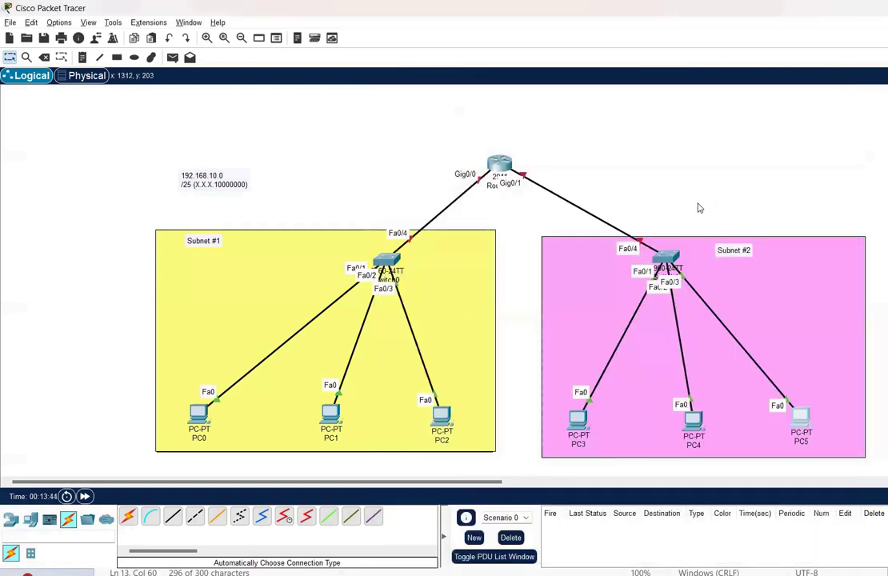
In Router0's Config, select GigabitEthernet0/0 and switch its port status on
{"action": "left_click", "coordinate": [499, 165]}
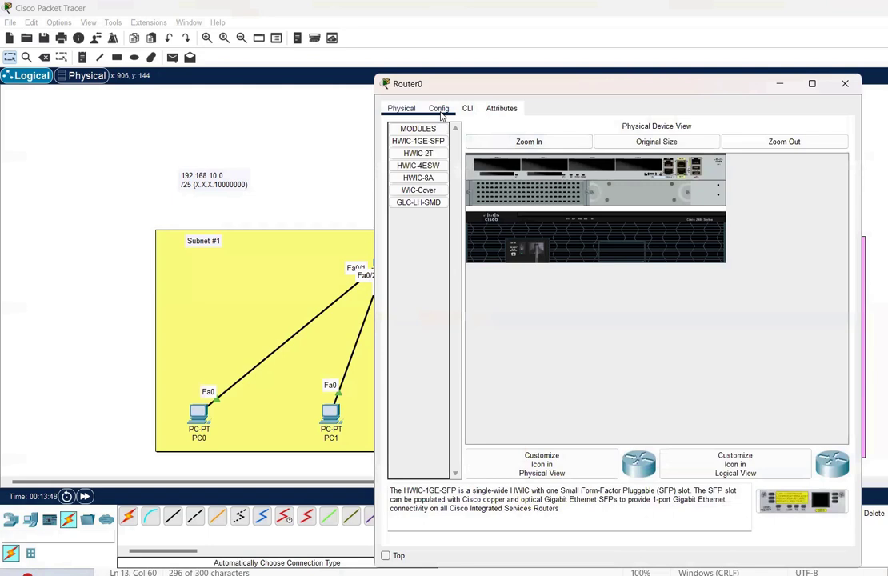
{"action": "left_click", "coordinate": [439, 110]}
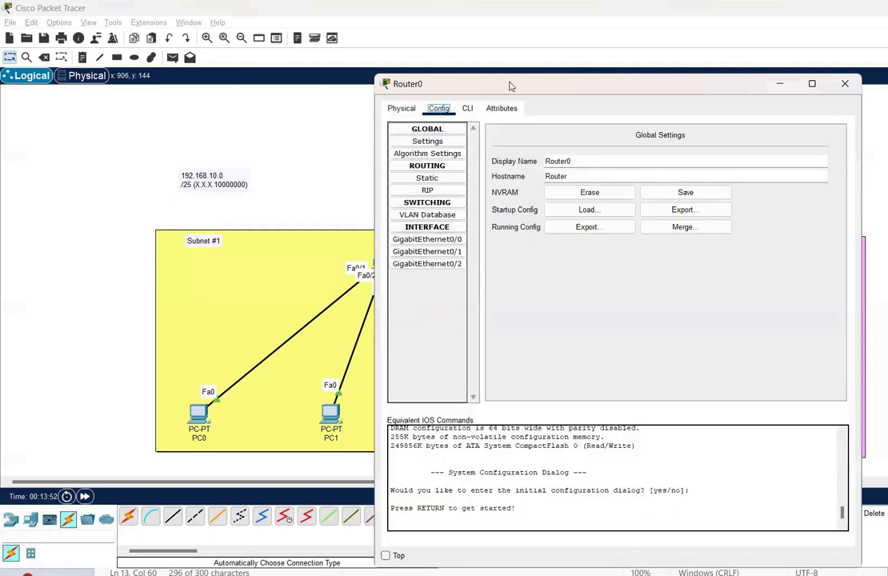
{"action": "left_click_drag", "start_coordinate": [509, 85], "coordinate": [712, 95]}
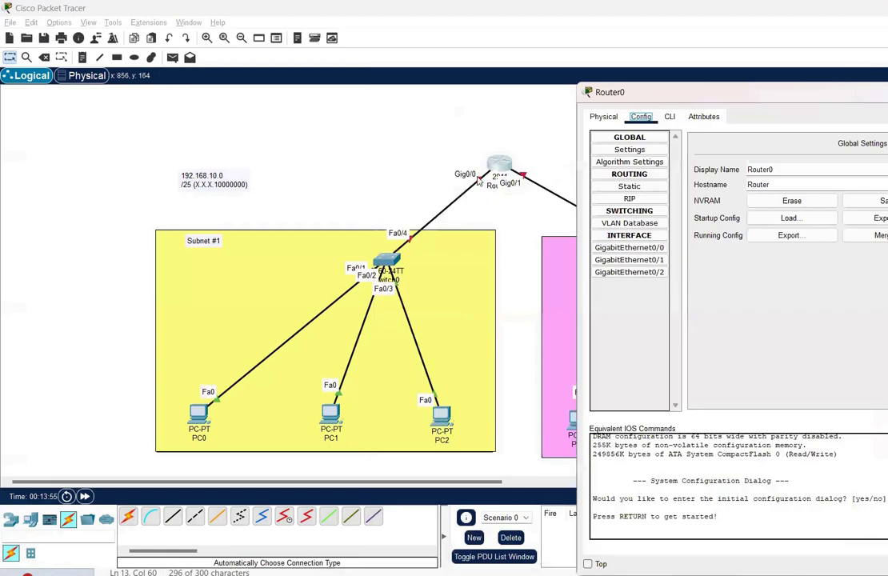
{"action": "left_click", "coordinate": [616, 247]}
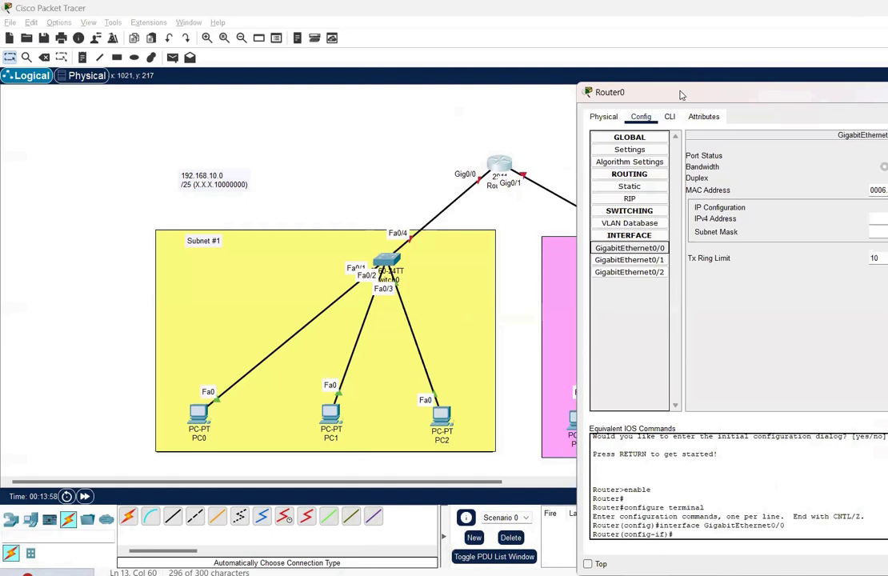
{"action": "left_click_drag", "start_coordinate": [680, 94], "coordinate": [426, 93]}
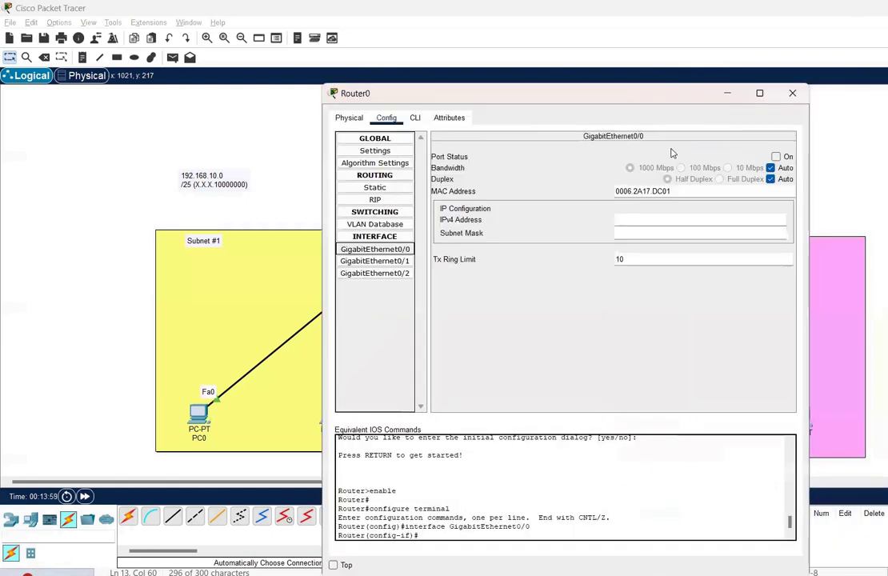
{"action": "left_click", "coordinate": [775, 156]}
Address GigabitEthernet0/0 as 192.168.10.4 with subnet mask 255.255.255.128
{"action": "left_click", "coordinate": [719, 219]}
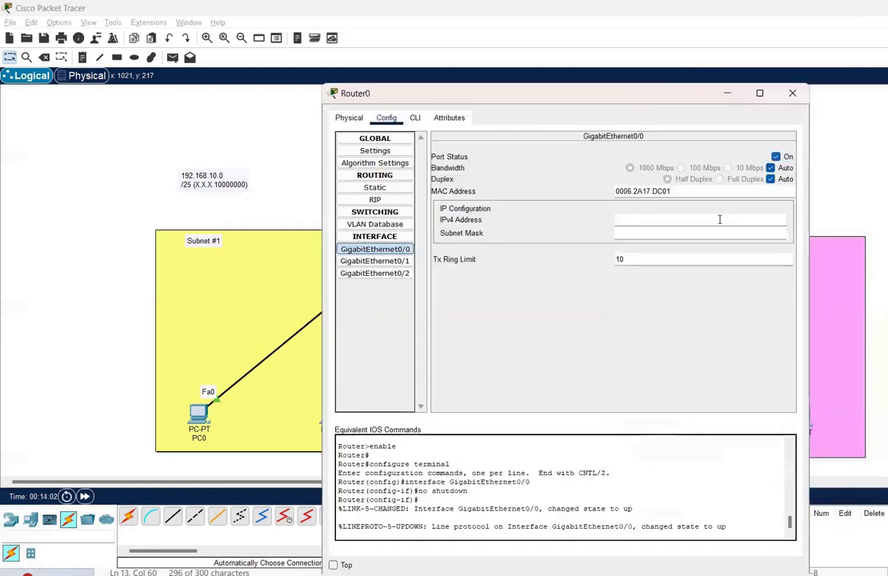
{"action": "type", "text": "192.168.10."}
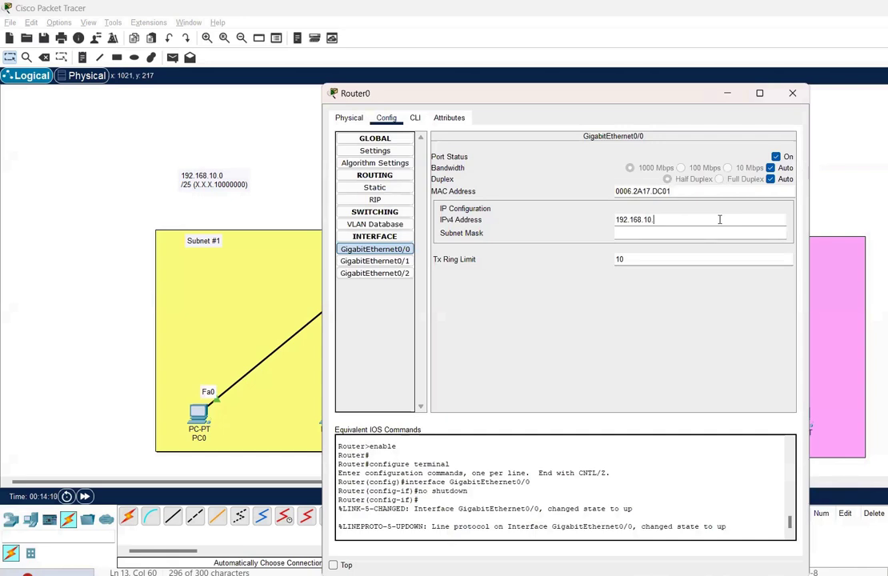
{"action": "type", "text": "4"}
{"action": "key", "text": "Tab"}
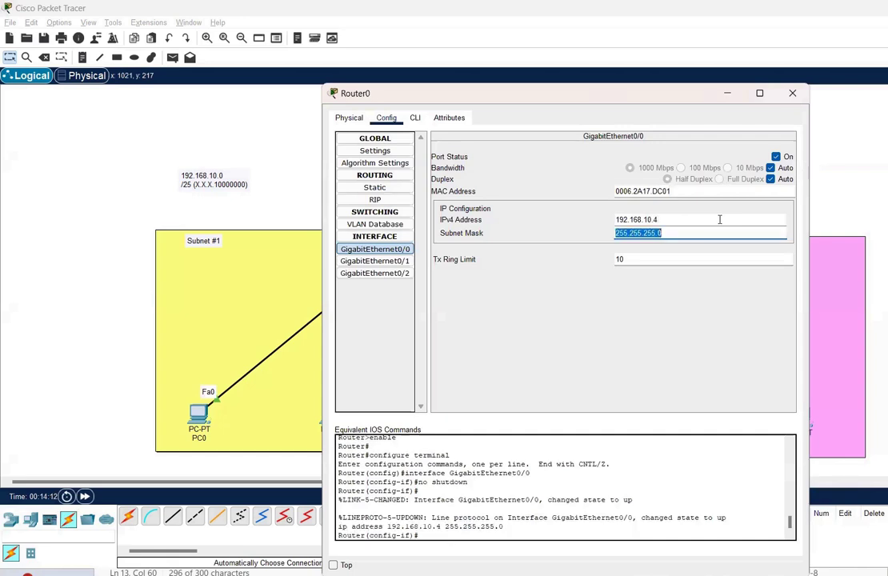
{"action": "left_click", "coordinate": [704, 234]}
{"action": "key", "text": "BackSpace"}
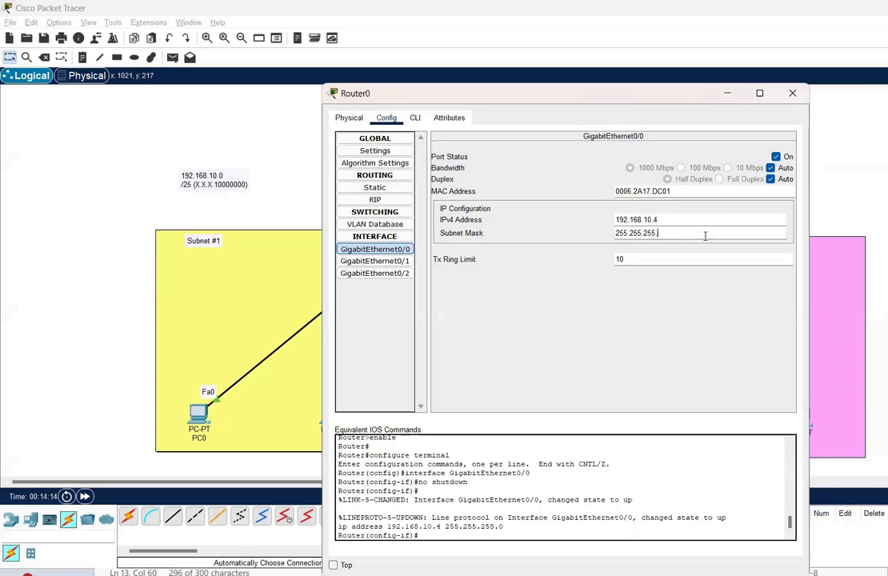
{"action": "type", "text": "128"}
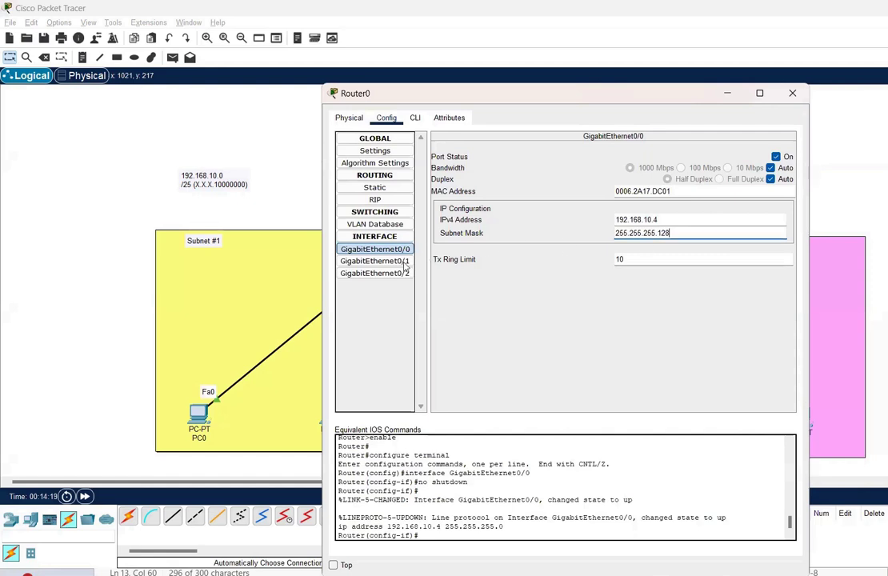
Turn GigabitEthernet0/1 on with 192.168.10.132 / 255.255.255.128, then close Router0's window
{"action": "left_click", "coordinate": [374, 261]}
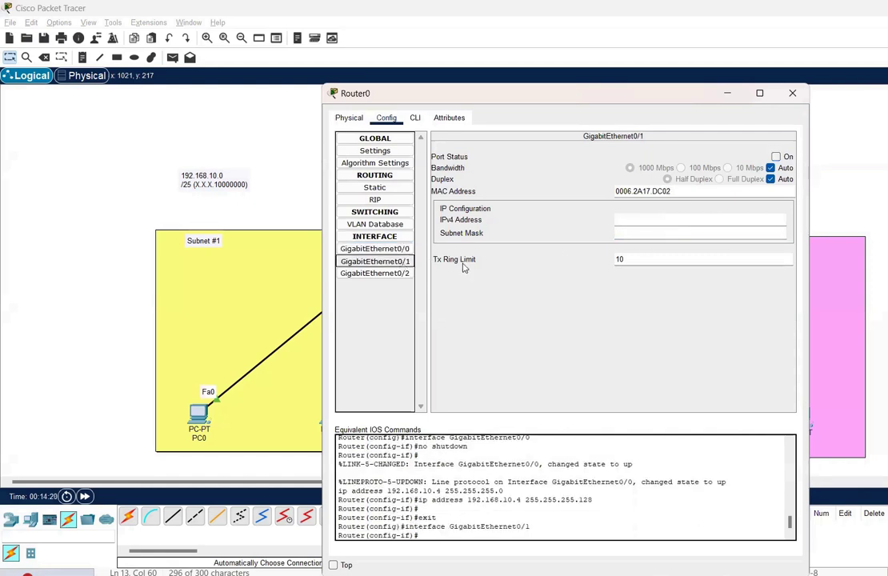
{"action": "left_click", "coordinate": [775, 157]}
{"action": "left_click", "coordinate": [735, 215]}
{"action": "type", "text": "192.16"}
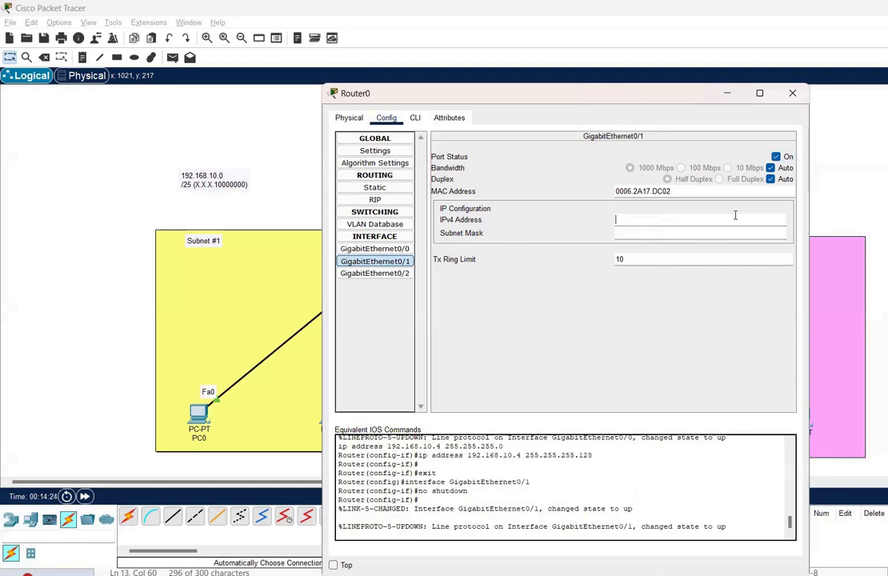
{"action": "type", "text": "8.10.132"}
{"action": "key", "text": "Tab"}
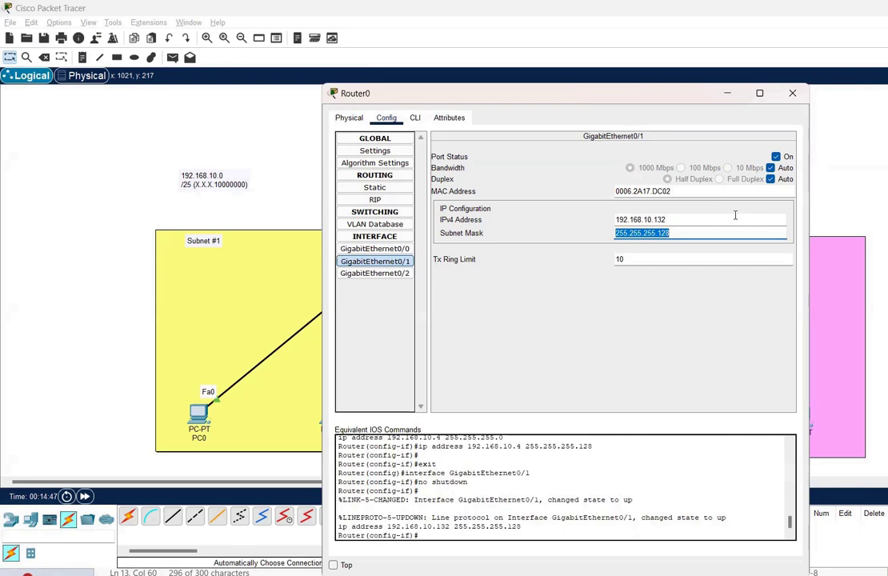
{"action": "left_click", "coordinate": [792, 94]}
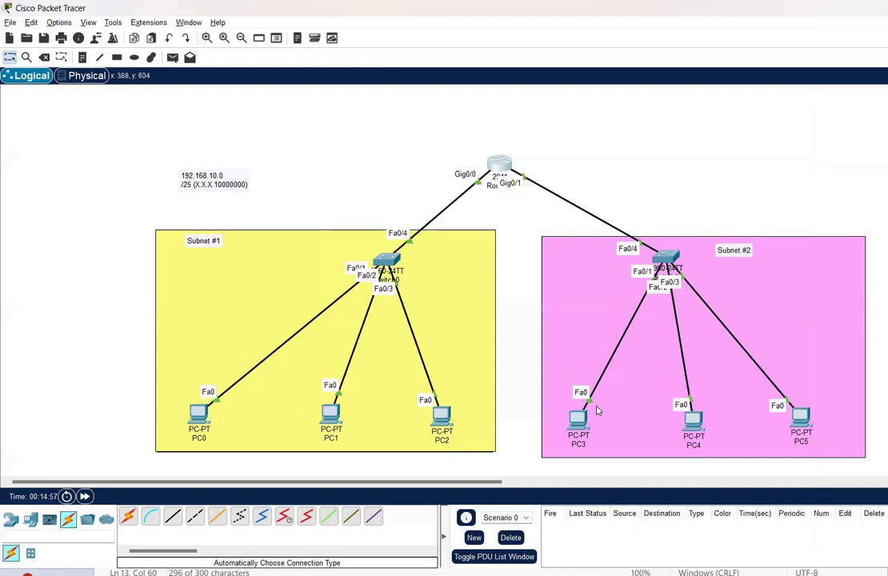
From PC0's Command Prompt, ping 192.168.10.131 and 192.168.10.130
{"action": "left_click", "coordinate": [200, 414]}
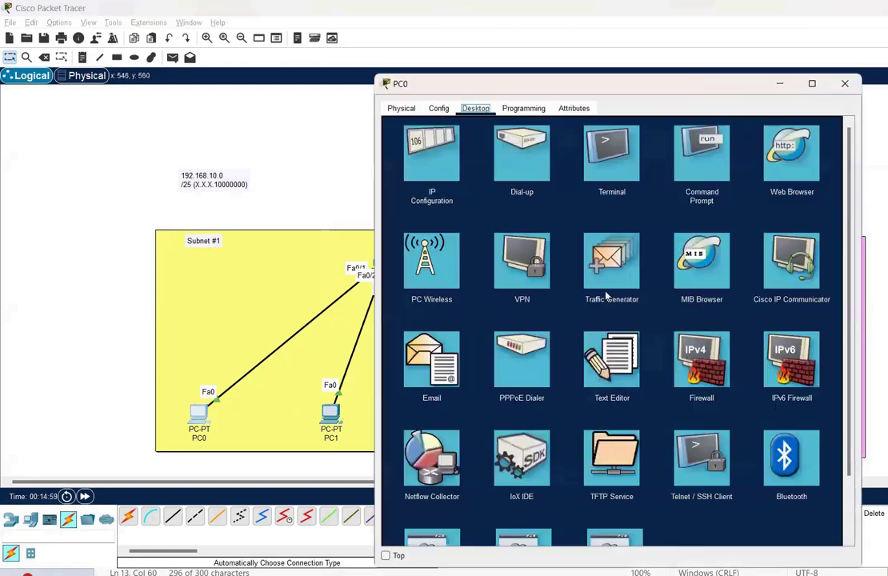
{"action": "left_click", "coordinate": [693, 178]}
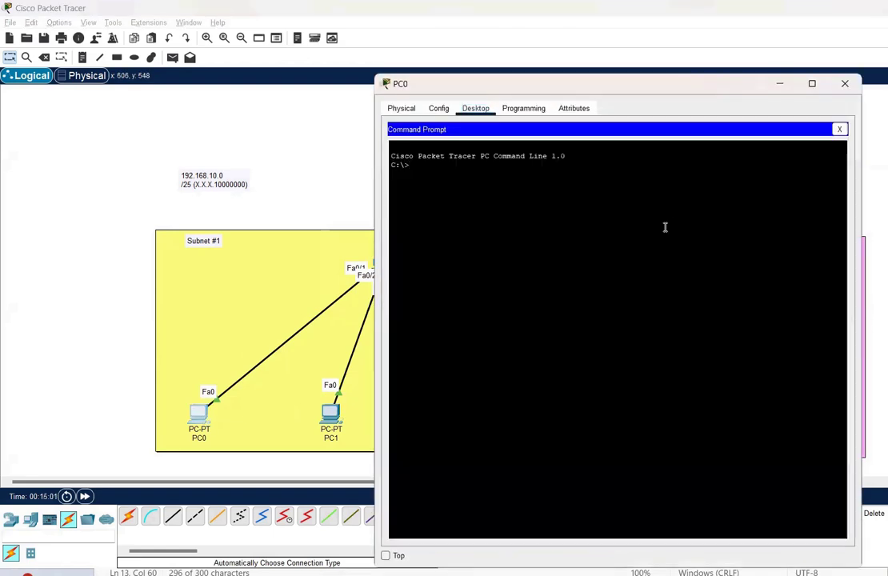
{"action": "type", "text": "ping "}
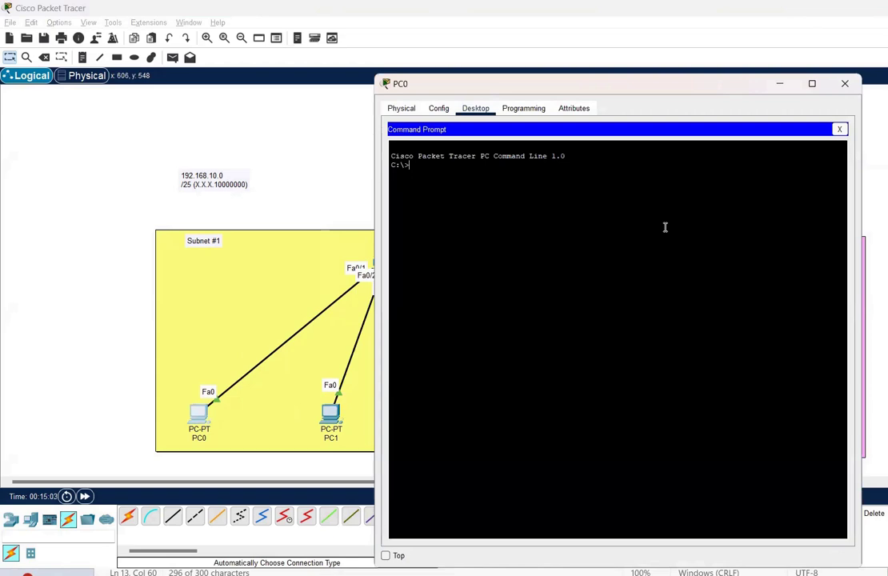
{"action": "type", "text": "192.168.10.131"}
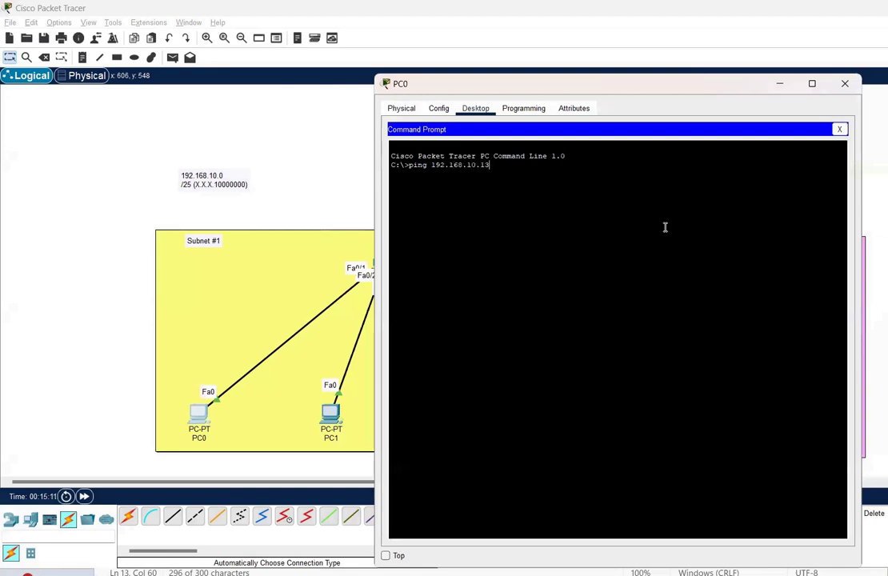
{"action": "key", "text": "Return"}
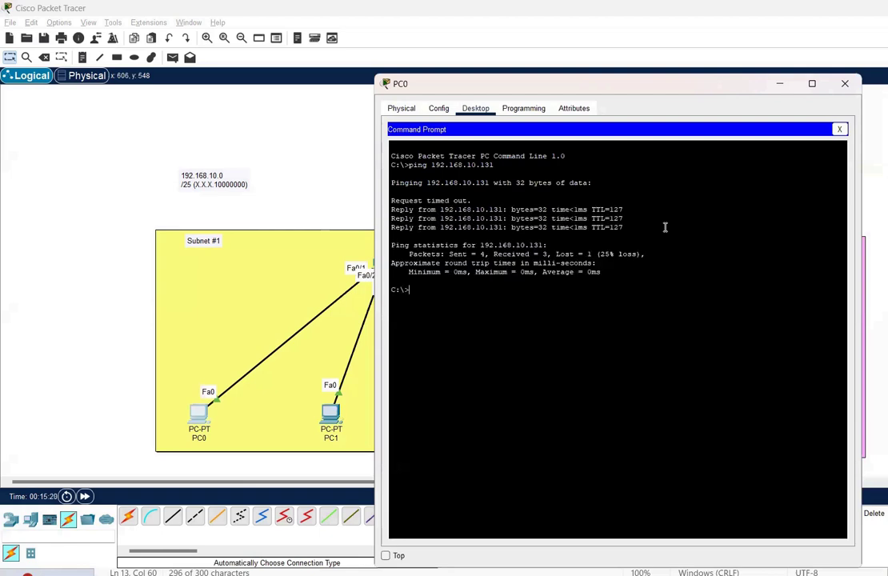
{"action": "key", "text": "Up"}
{"action": "key", "text": "BackSpace"}
{"action": "type", "text": "0.130"}
{"action": "key", "text": "Return"}
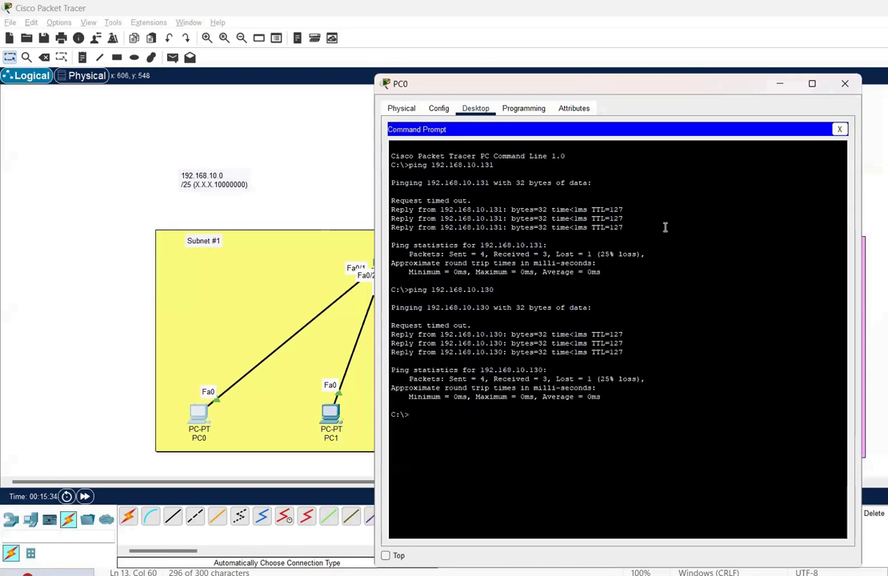
Ping 192.168.10.129 and gateway 192.168.10.132 from PC0, then close its window
{"action": "key", "text": "Up"}
{"action": "key", "text": "BackSpace"}
{"action": "key", "text": "BackSpace"}
{"action": "type", "text": "29"}
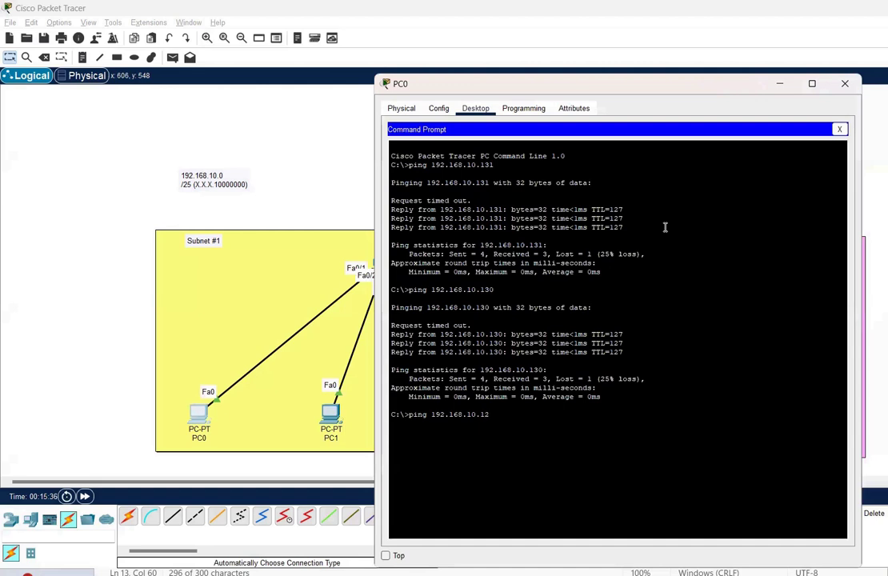
{"action": "key", "text": "Return"}
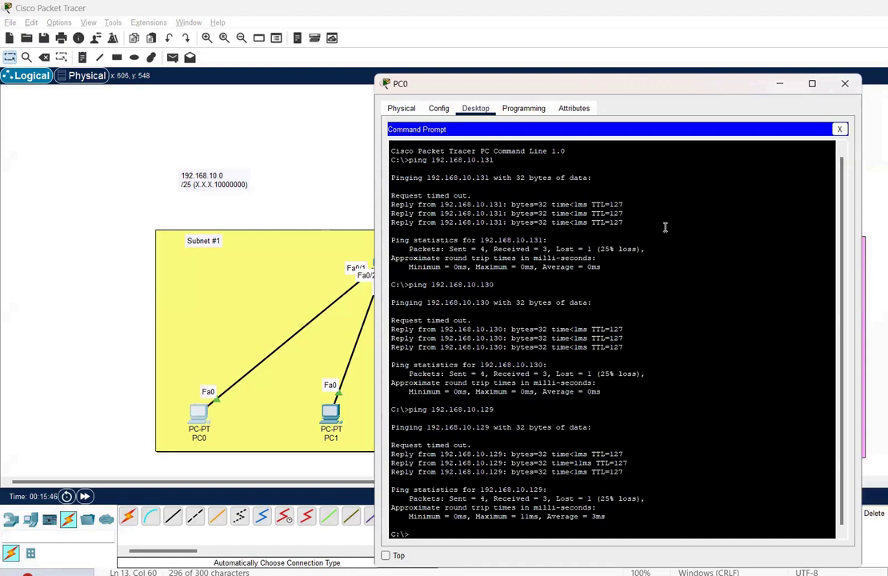
{"action": "type", "text": "ping 192.168.10.132"}
{"action": "key", "text": "Return"}
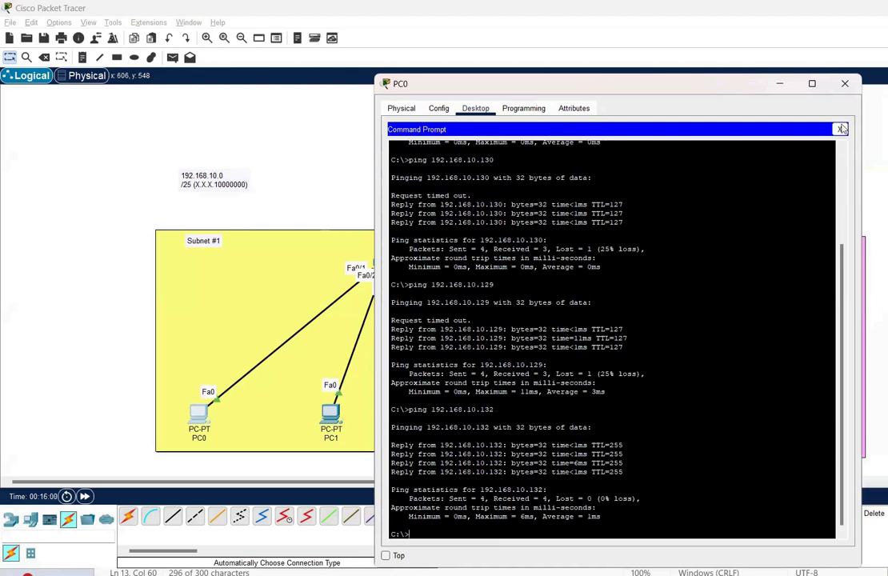
{"action": "left_click", "coordinate": [846, 84]}
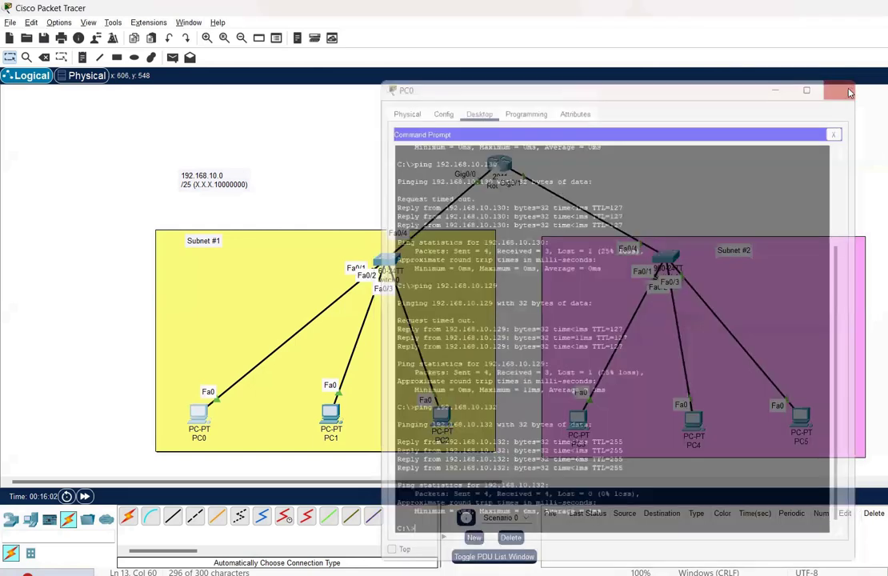